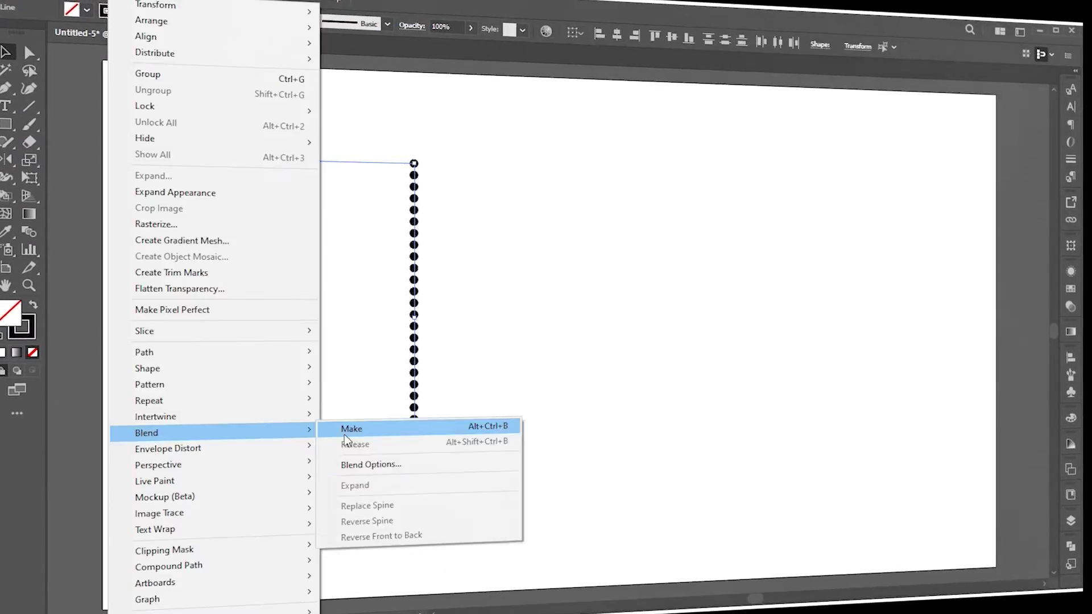
Draw a straight vertical line, about 636 px long, in the left part of the artboard and select it.
click(349, 429)
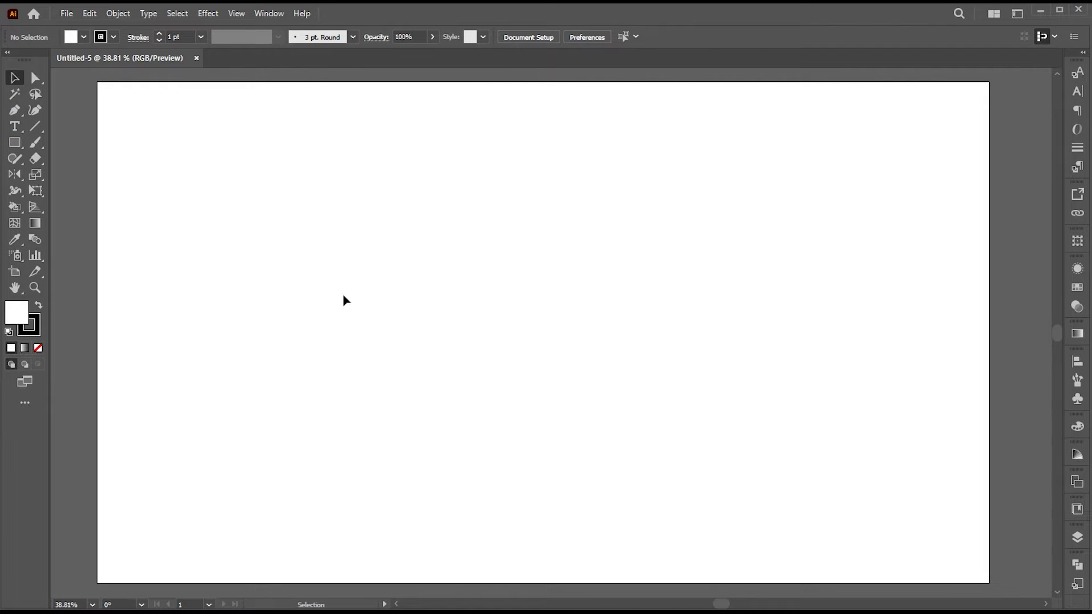
click(35, 126)
drag(230, 177, 230, 472)
key(v)
click(287, 301)
drag(295, 268, 223, 329)
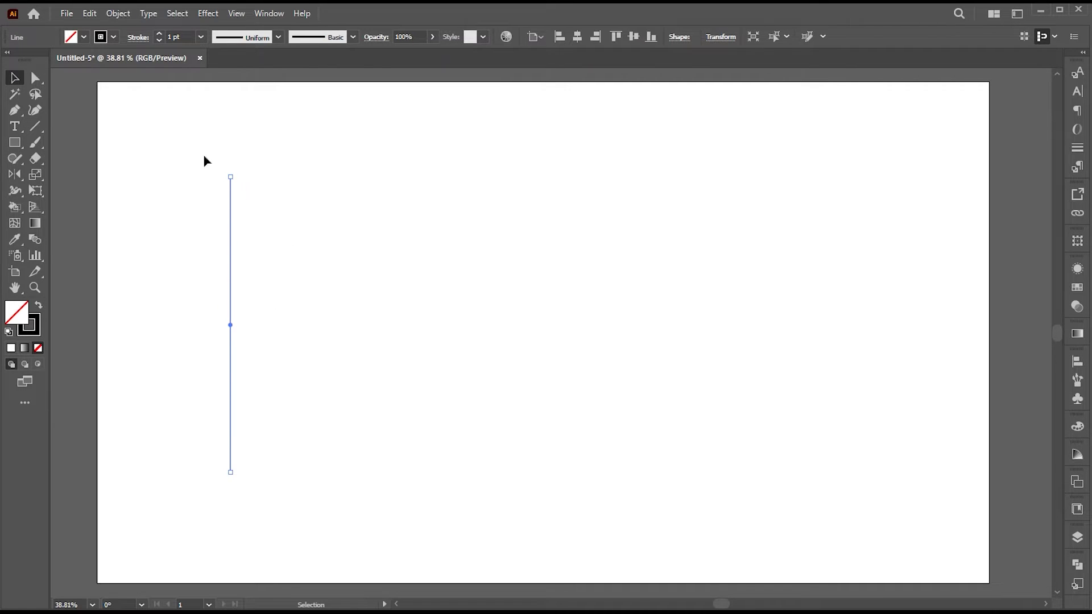
Give the line's stroke round caps and round joins, and make it dashed with a 0 pt dash and 15 pt gap.
click(139, 38)
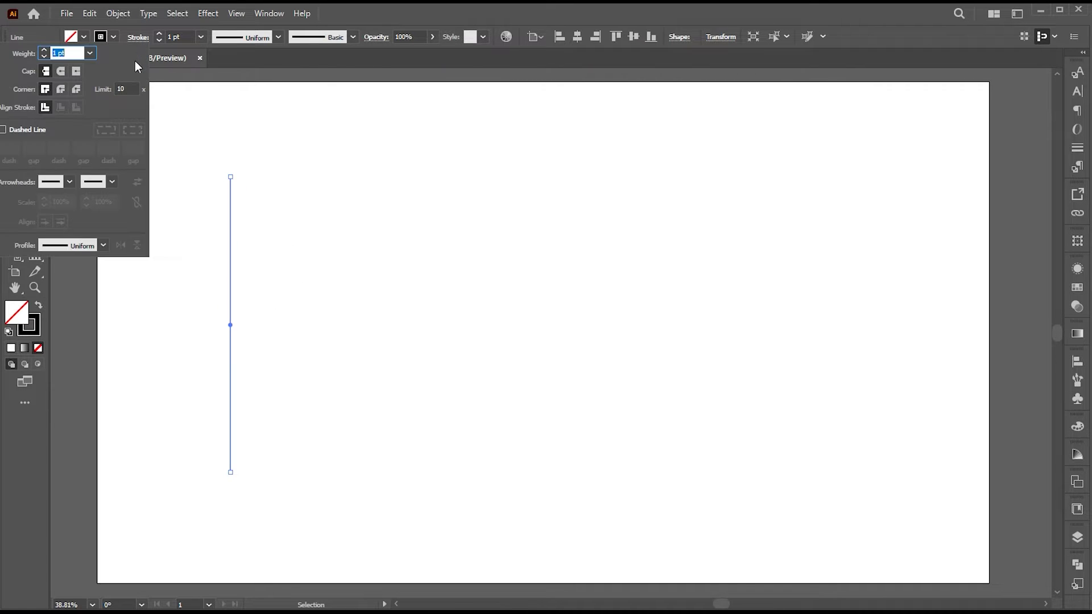
click(64, 72)
click(61, 88)
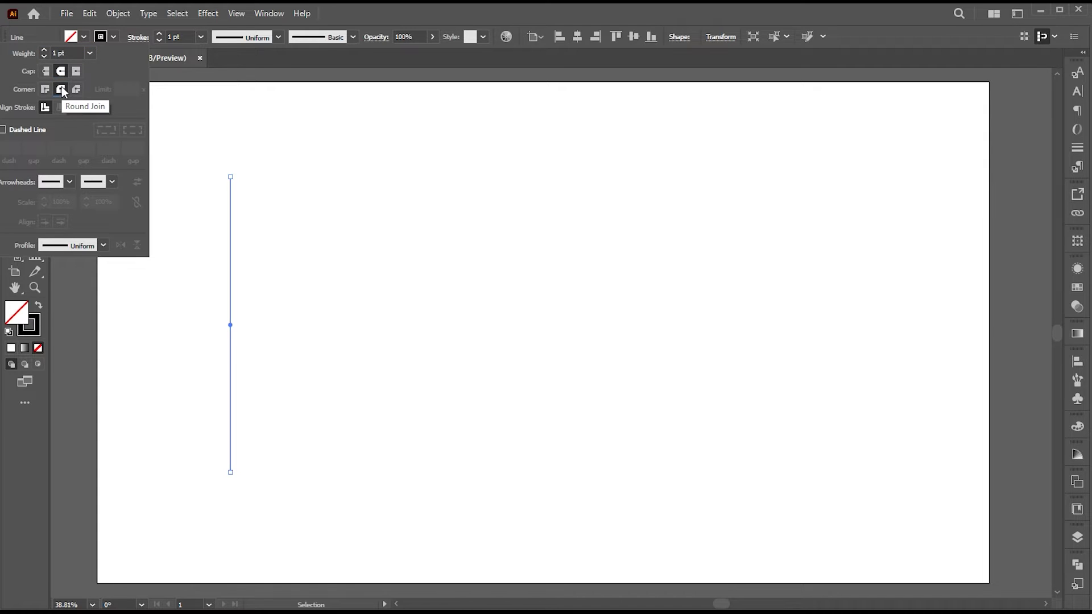
click(17, 132)
click(32, 146)
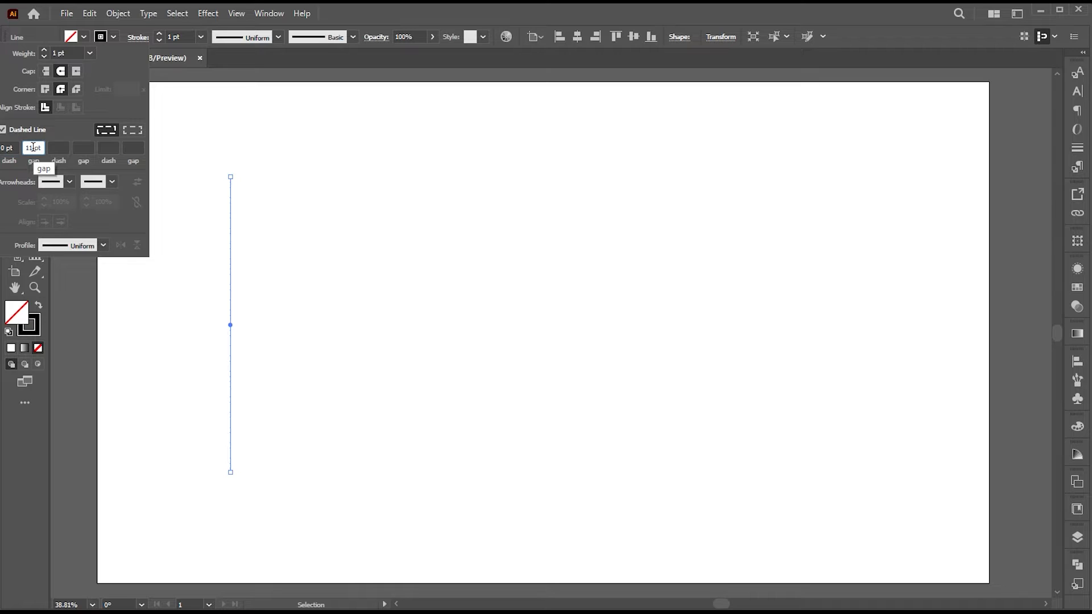
key(Up)
key(Up)
Set the dashed line's stroke weight to 9 pt.
click(71, 56)
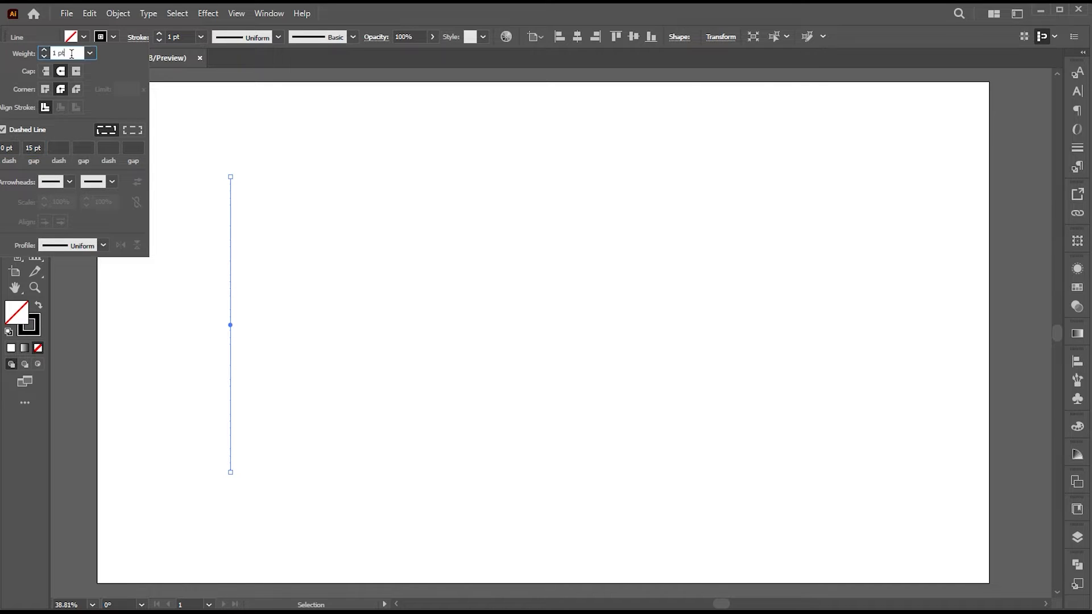
key(Up)
key(Up)
Widen the gap between the line's dots to 24 pt and close the stroke settings.
key(Up)
key(Up)
click(33, 147)
key(Up)
key(Up)
key(Up)
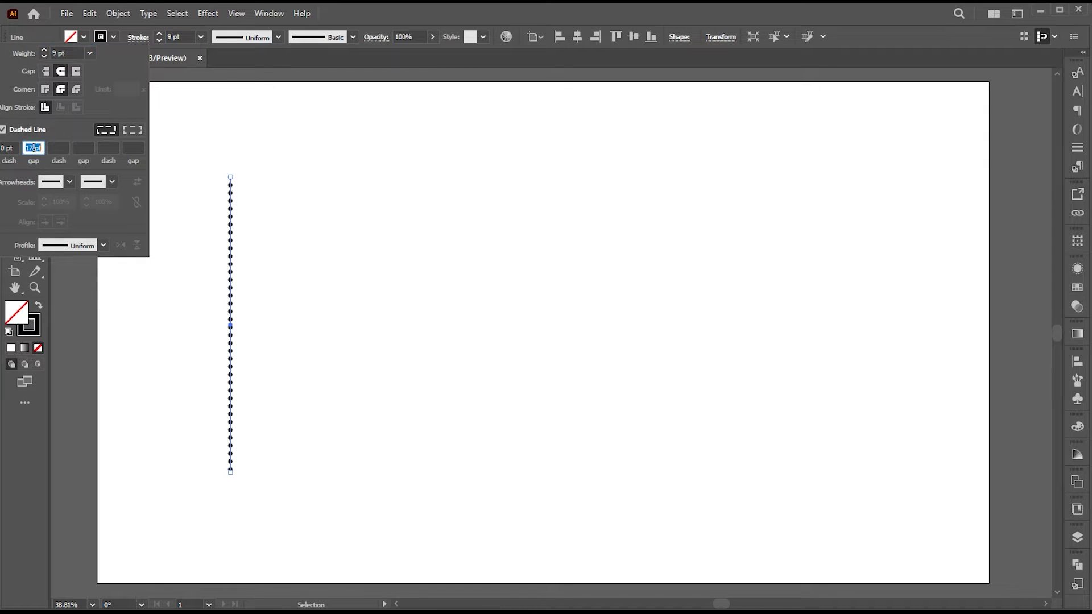
key(Up)
key(Up)
key(Up)
key(Up)
key(Up)
key(Up)
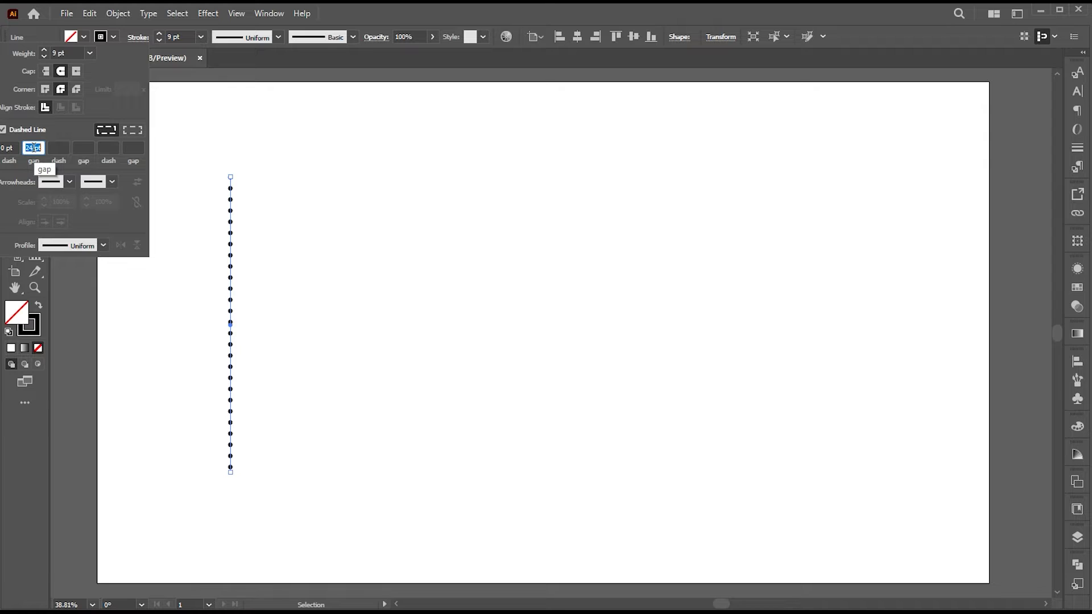
click(76, 52)
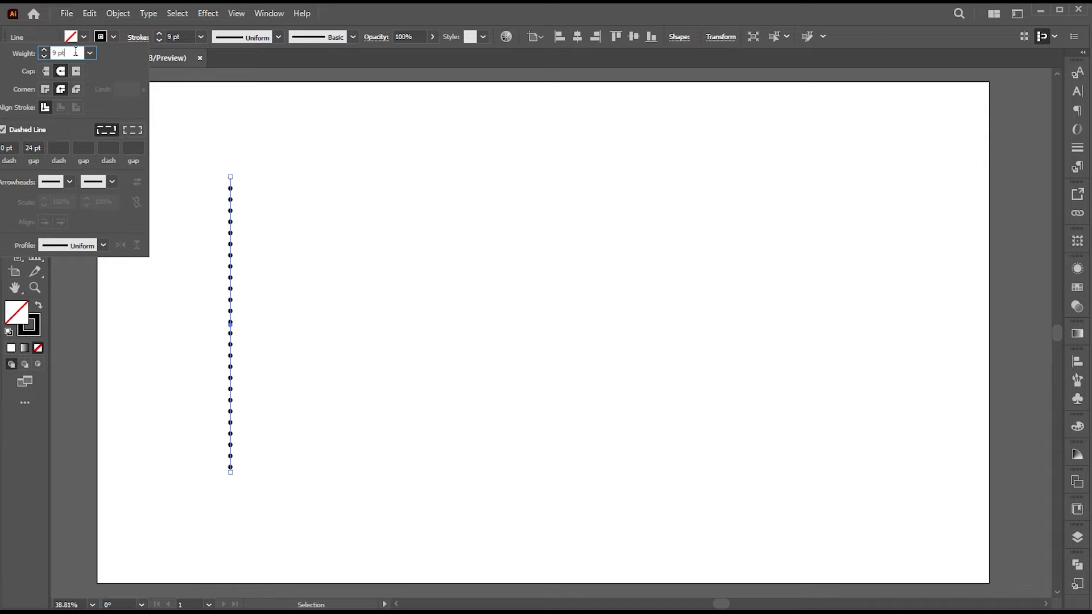
click(142, 38)
click(162, 100)
Duplicate the dotted line to its right and reduce the left line's stroke weight to 3 pt.
drag(231, 287, 471, 300)
click(514, 283)
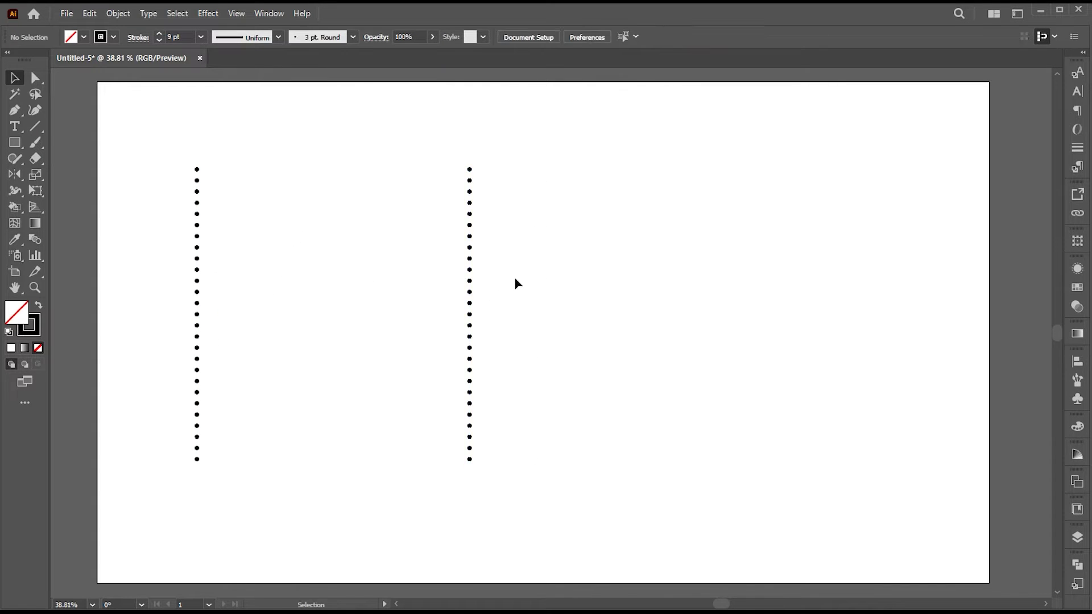
drag(252, 264, 192, 306)
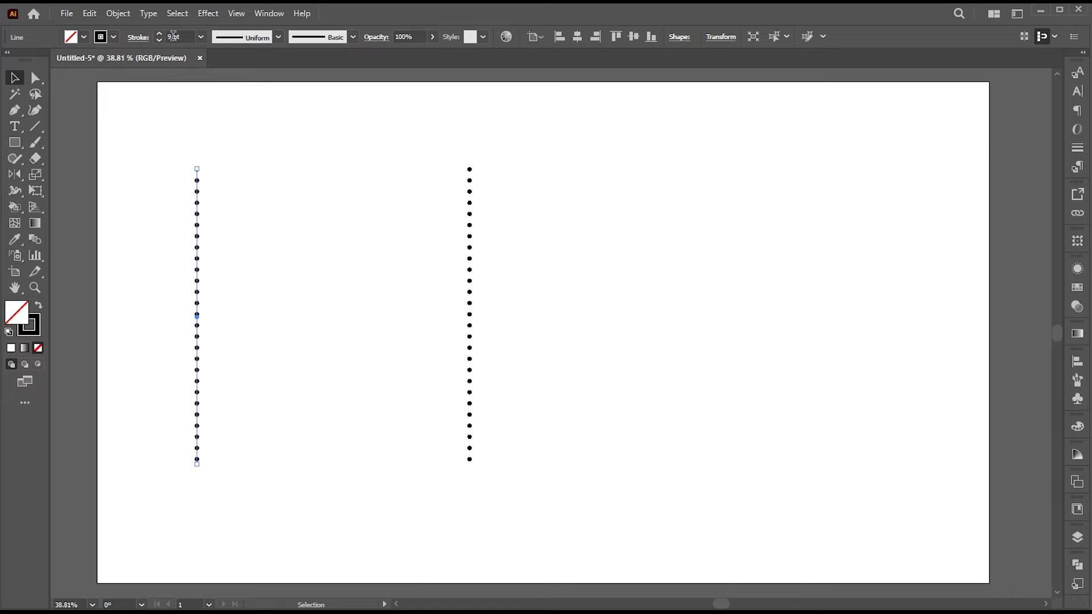
scroll(174, 34, down, 2)
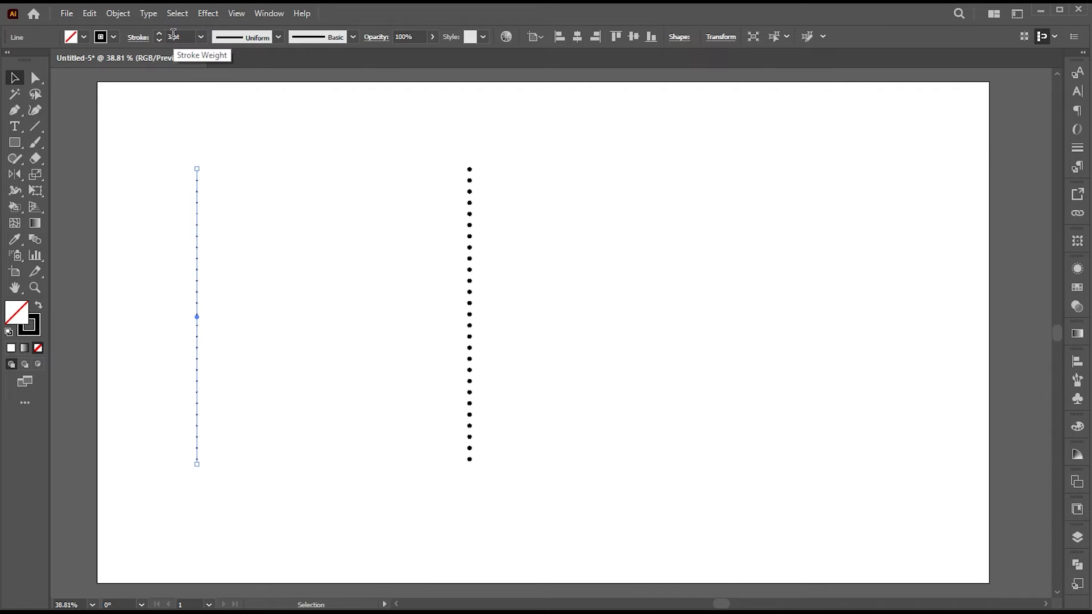
Set the right dotted line's stroke weight to 17 pt and move it to about 390 px from the left line.
drag(548, 236, 410, 299)
scroll(179, 35, up, 8)
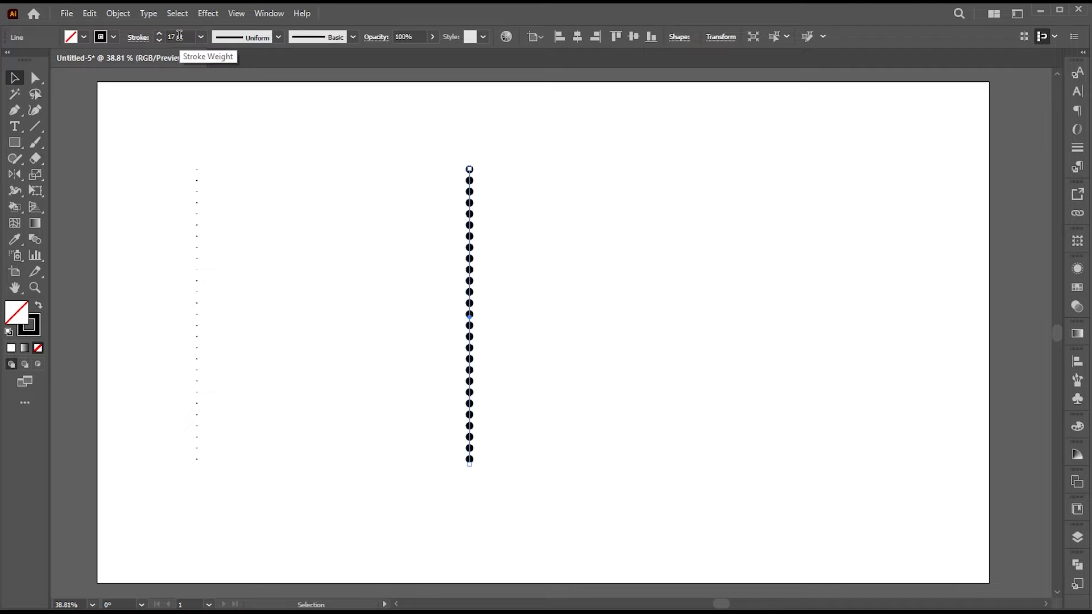
click(784, 342)
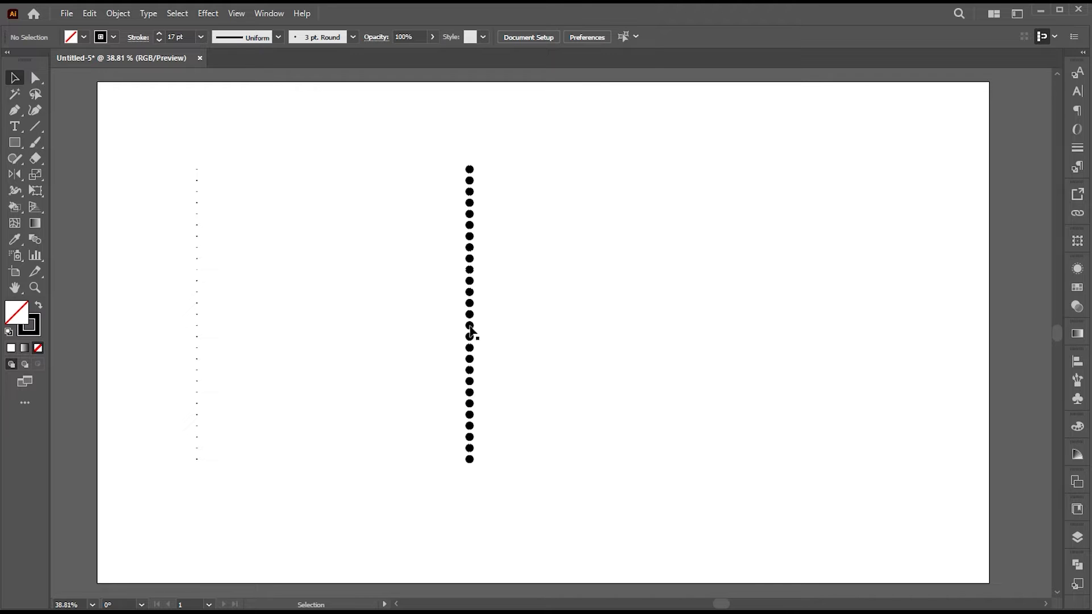
drag(472, 332, 381, 332)
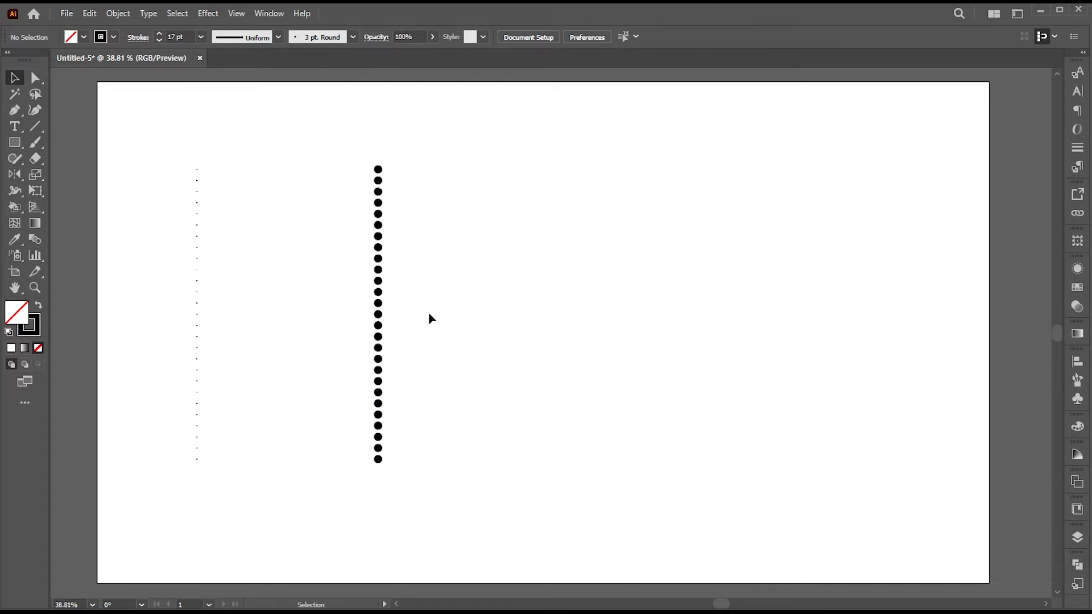
Select both dotted lines and make a blend between them.
drag(439, 243, 187, 332)
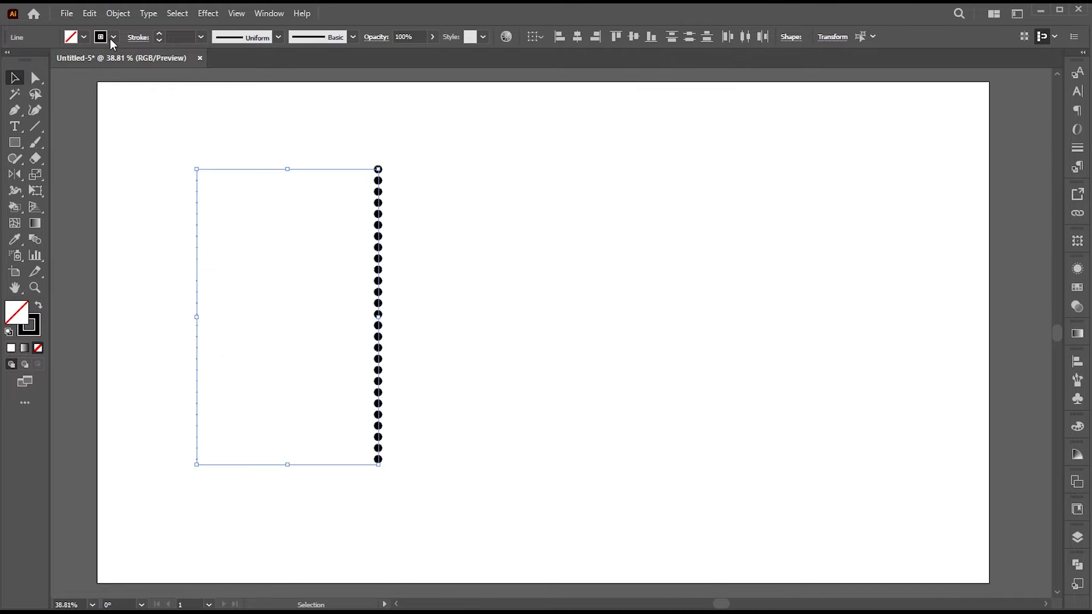
click(114, 16)
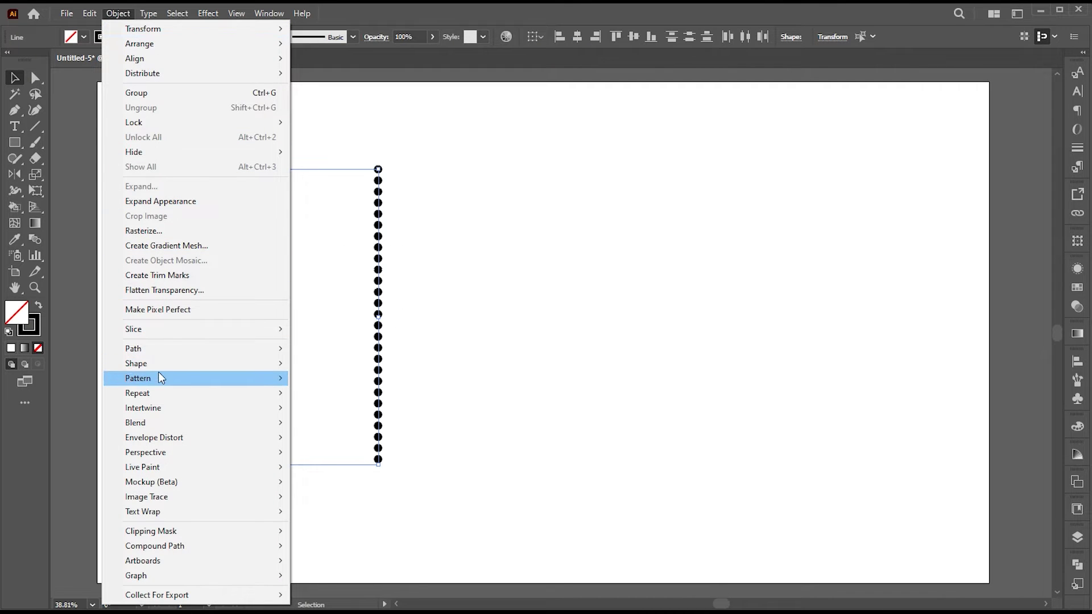
mouse_move(149, 420)
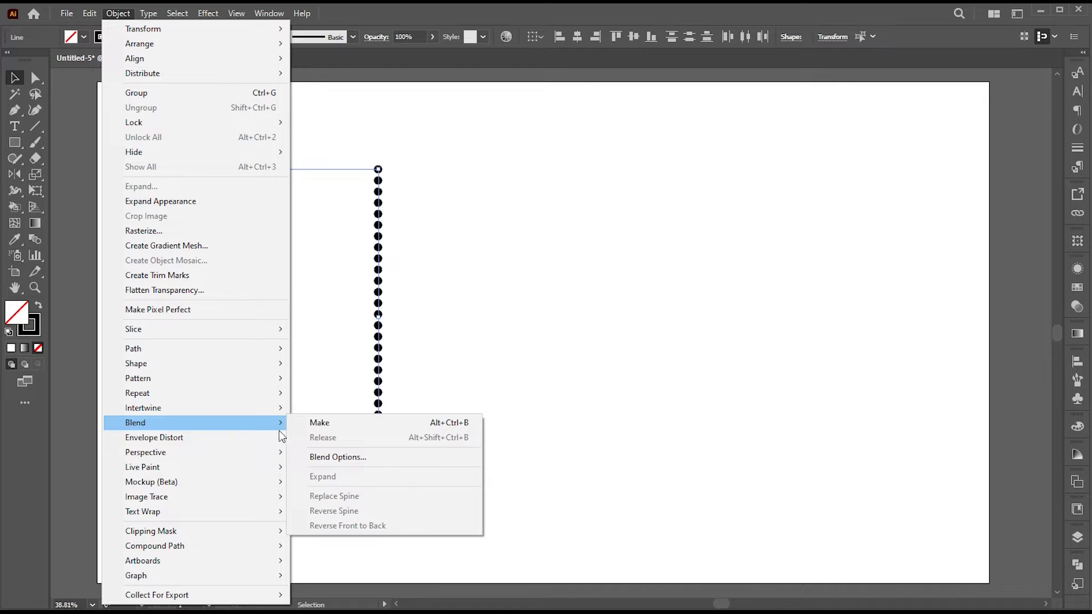
click(315, 424)
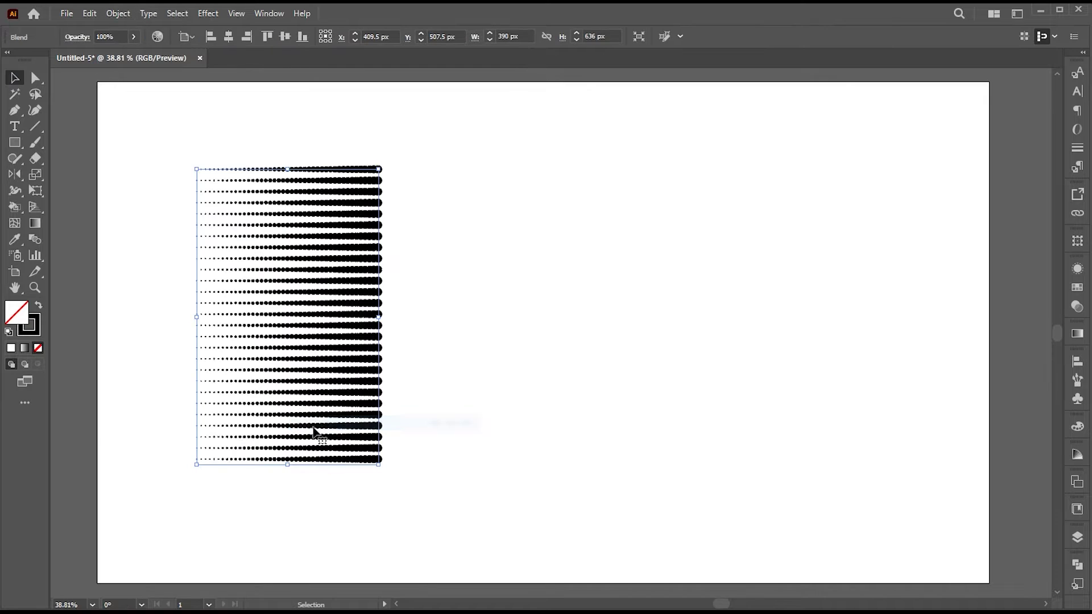
Change the blend's spacing to Specified Steps with 20 steps, previewing the result, and apply it.
click(115, 17)
mouse_move(149, 422)
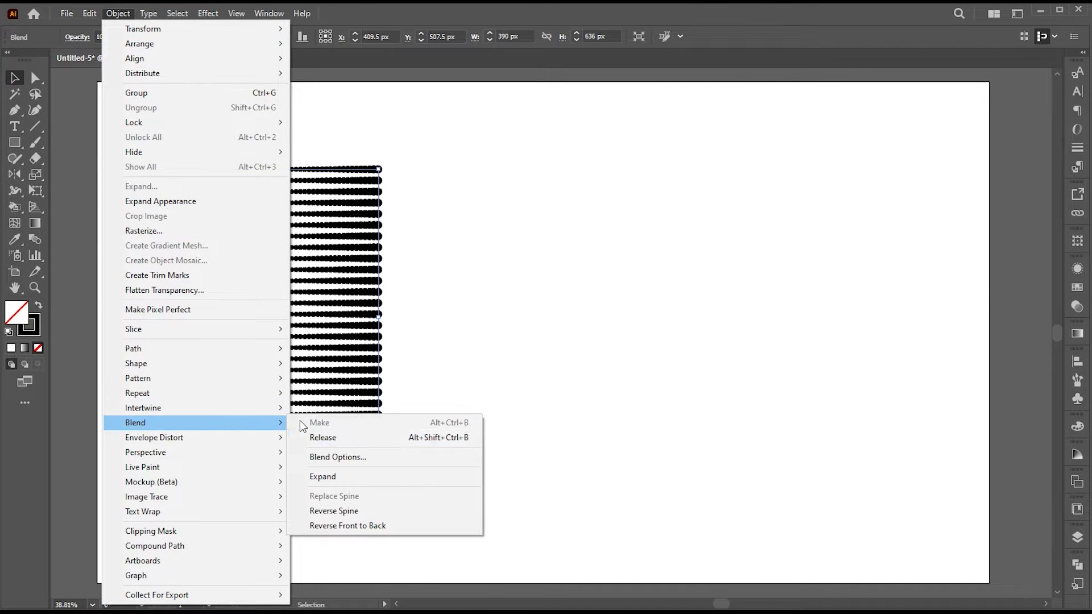
click(351, 456)
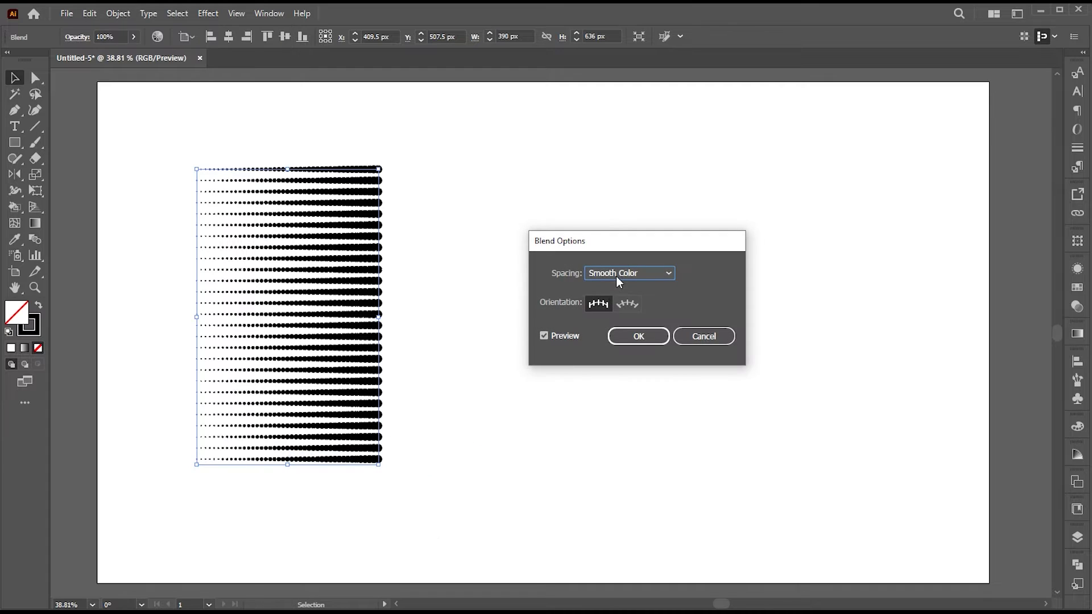
click(616, 275)
click(615, 302)
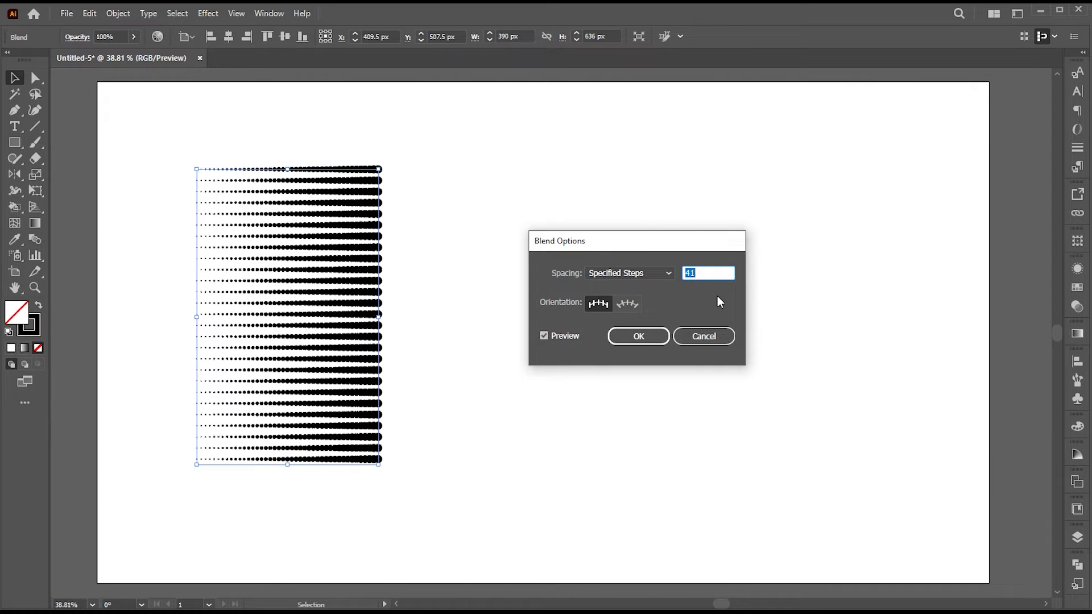
click(555, 335)
click(554, 335)
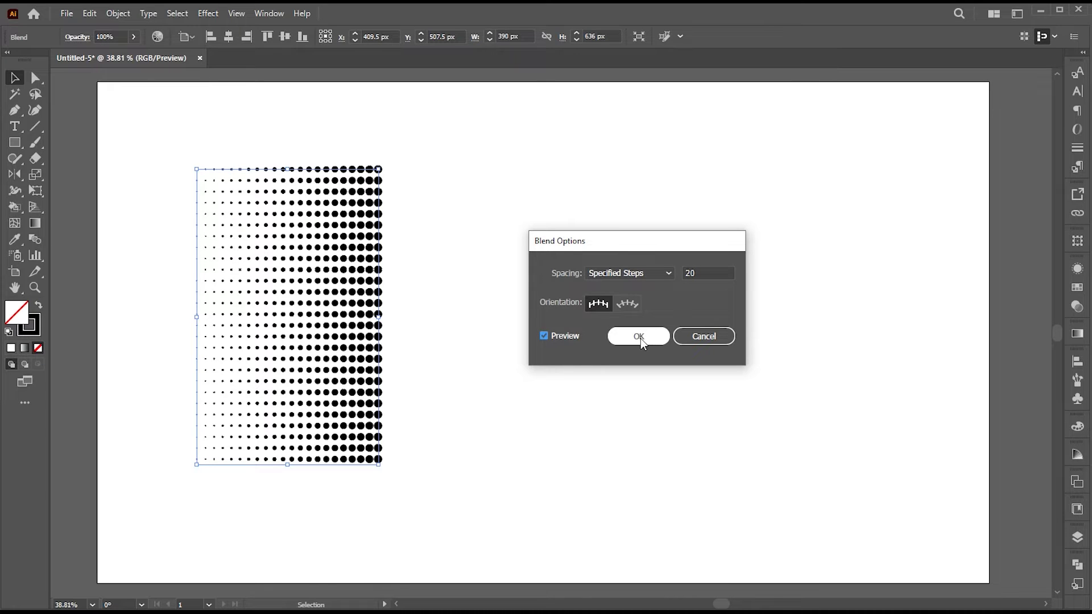
click(642, 338)
click(556, 322)
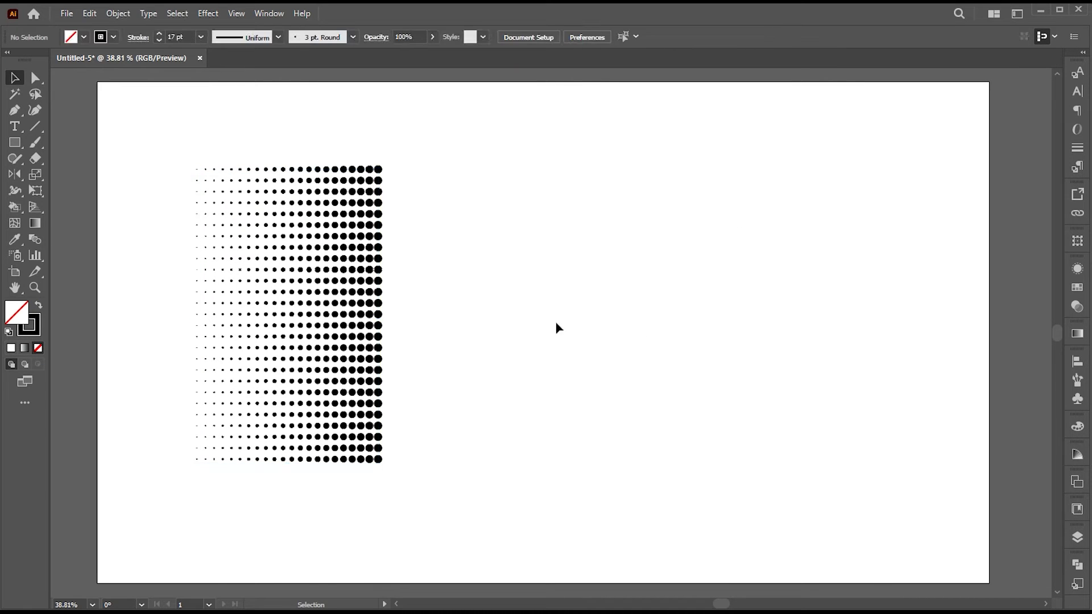
click(380, 292)
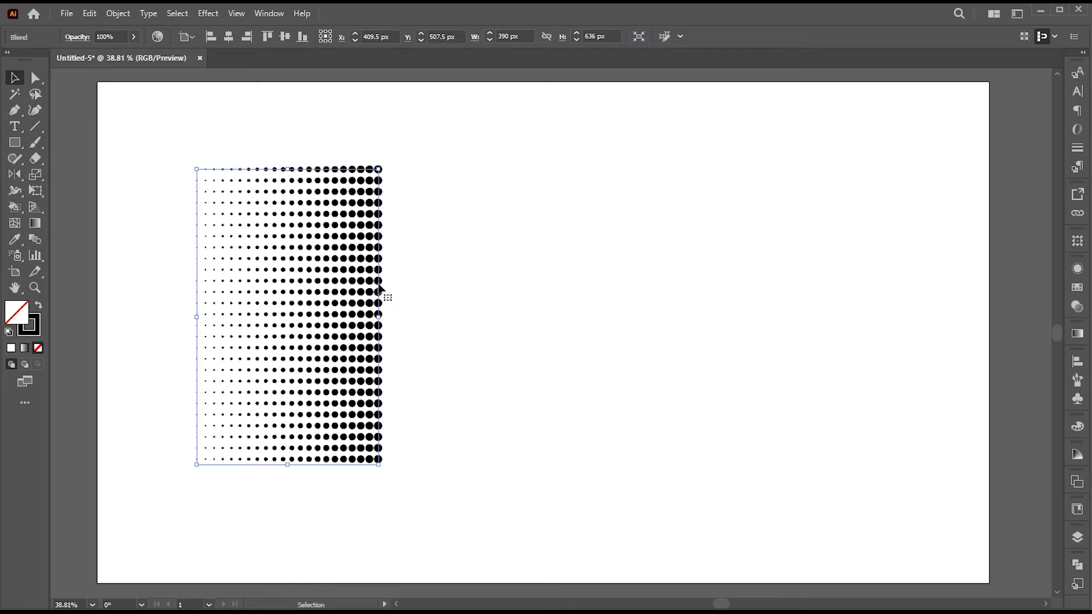
double_click(378, 283)
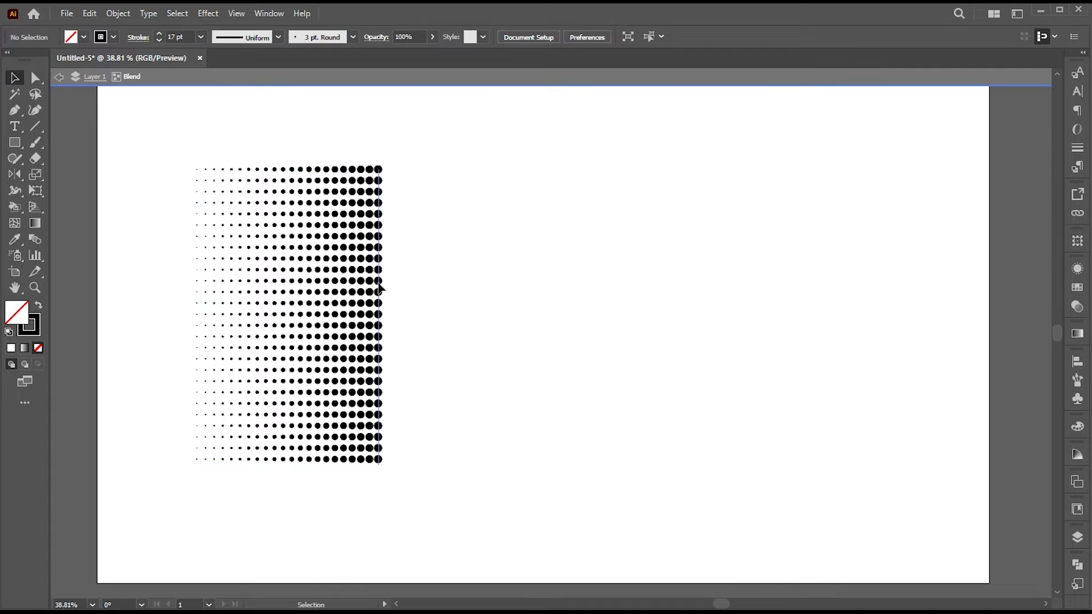
click(378, 284)
double_click(441, 269)
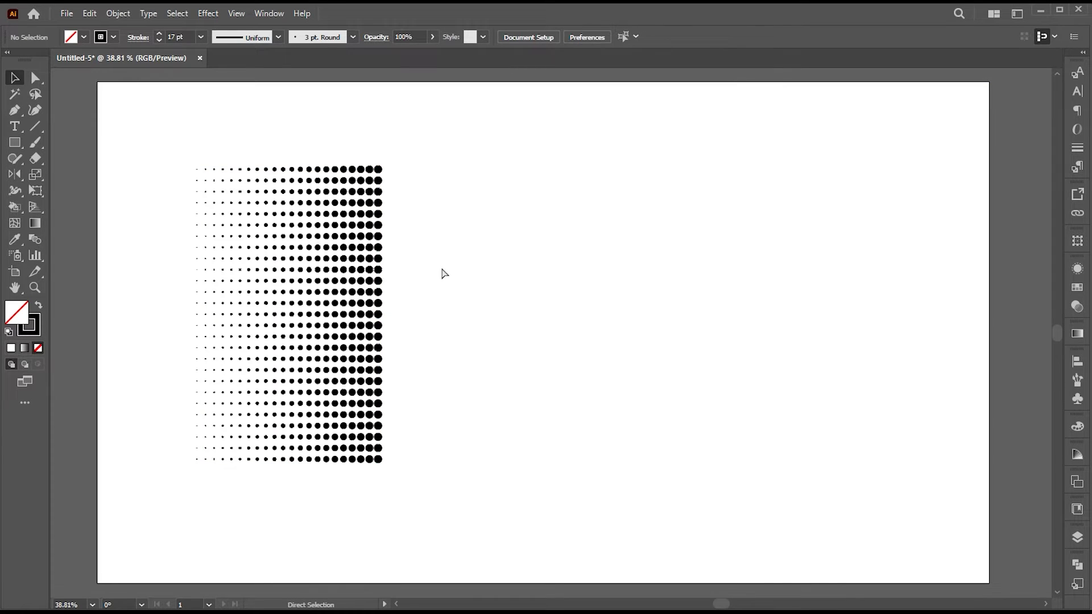
Copy the blend's rightmost dotted line to the right twice, placing the copies as evenly spaced adjacent columns.
click(382, 281)
drag(380, 280, 390, 280)
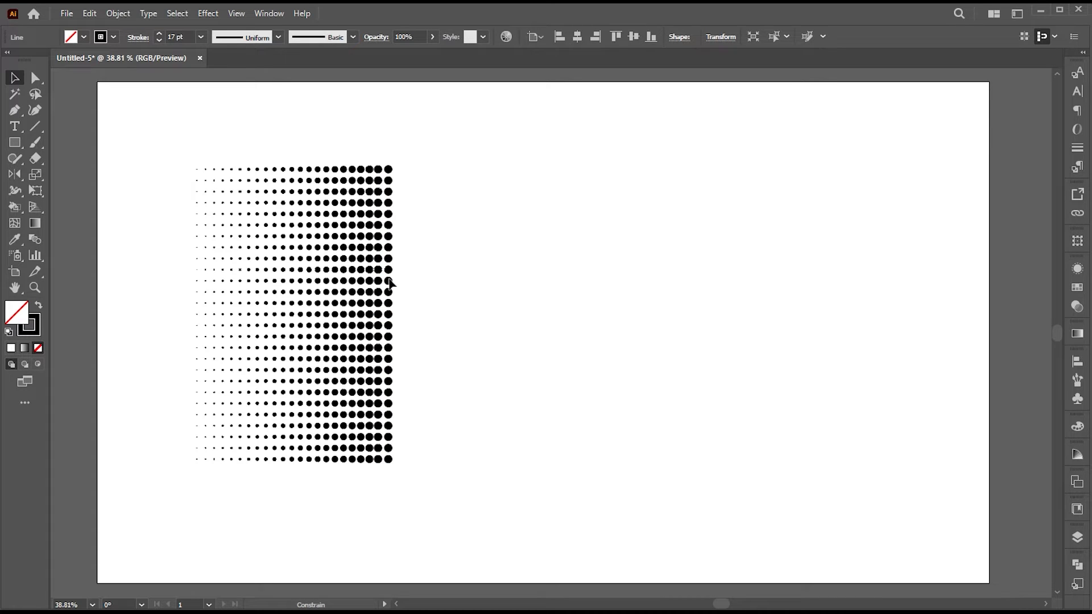
click(409, 279)
drag(388, 286, 403, 291)
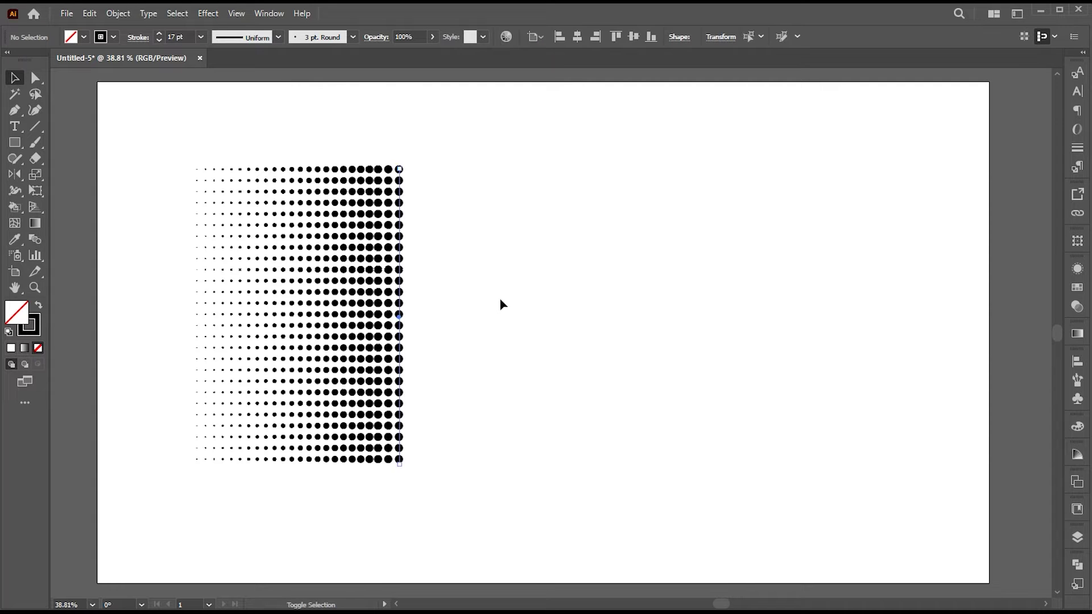
Repeat the last duplication to add more large-dot columns until the whole halftone pattern is about 642 px wide.
key(ctrl+d)
key(ctrl+d)
key(ctrl+d)
key(ctrl+d)
key(ctrl+d)
key(ctrl+d)
key(ctrl+d)
key(ctrl+d)
key(ctrl+d)
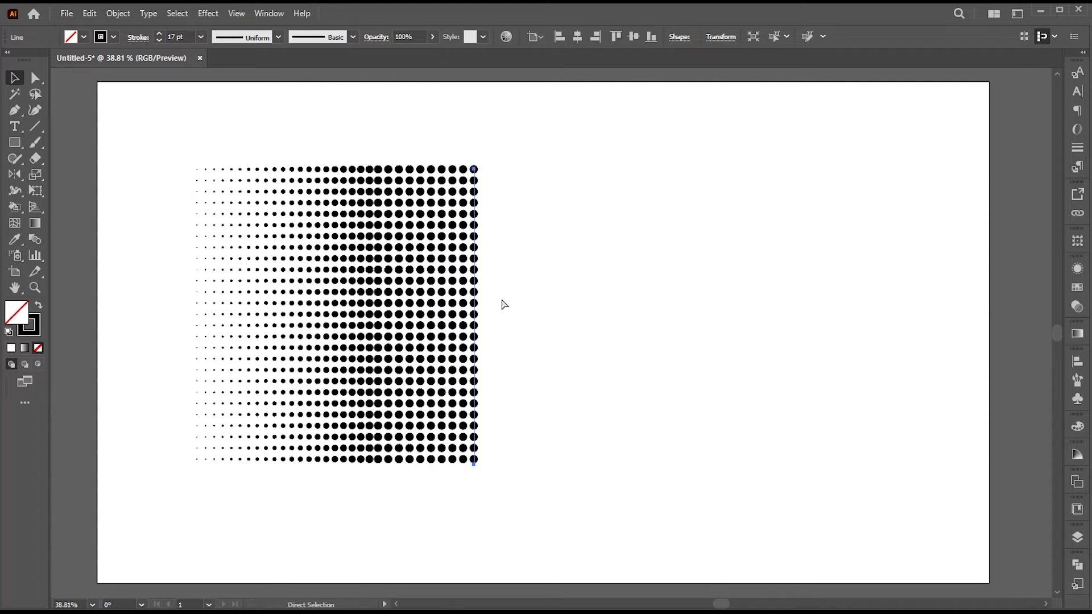
click(560, 280)
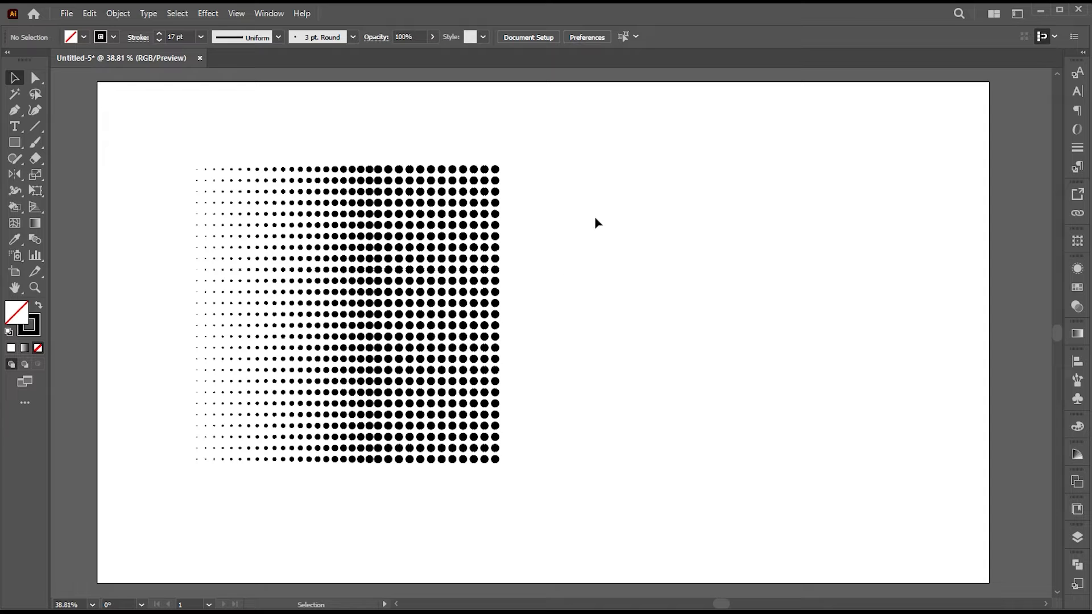
Save the whole halftone pattern as a dynamic symbol, allowing its blend to expand, and delete the pattern from the artboard.
drag(623, 151, 176, 461)
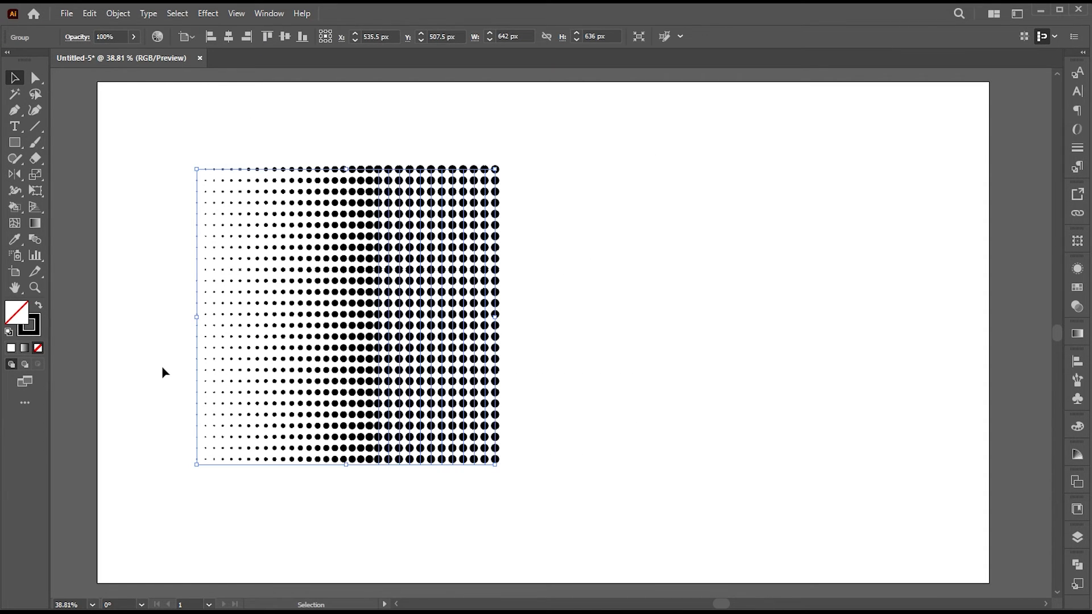
click(262, 17)
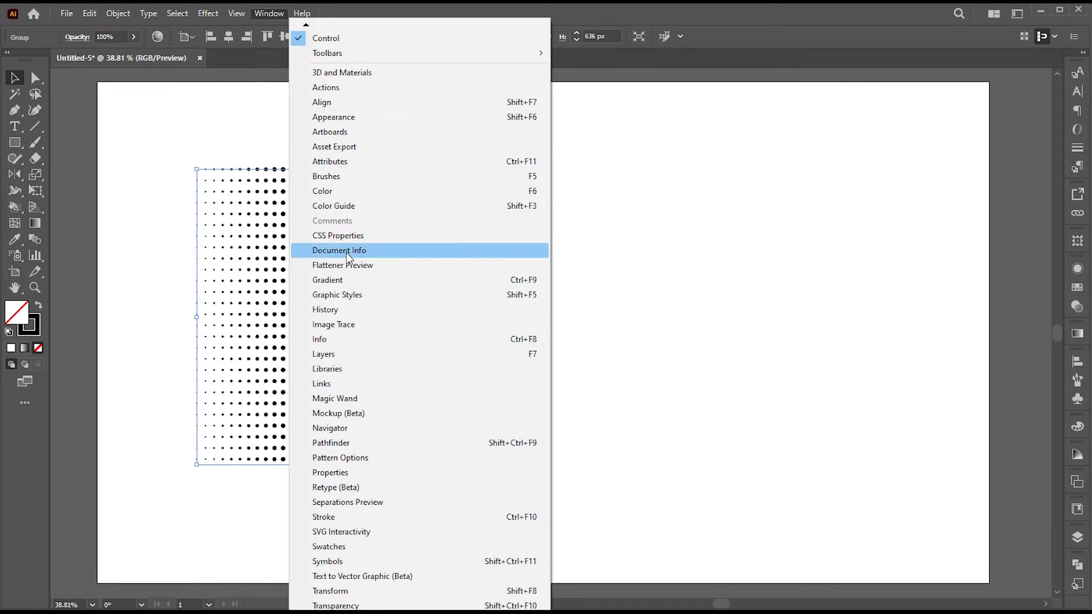
click(330, 562)
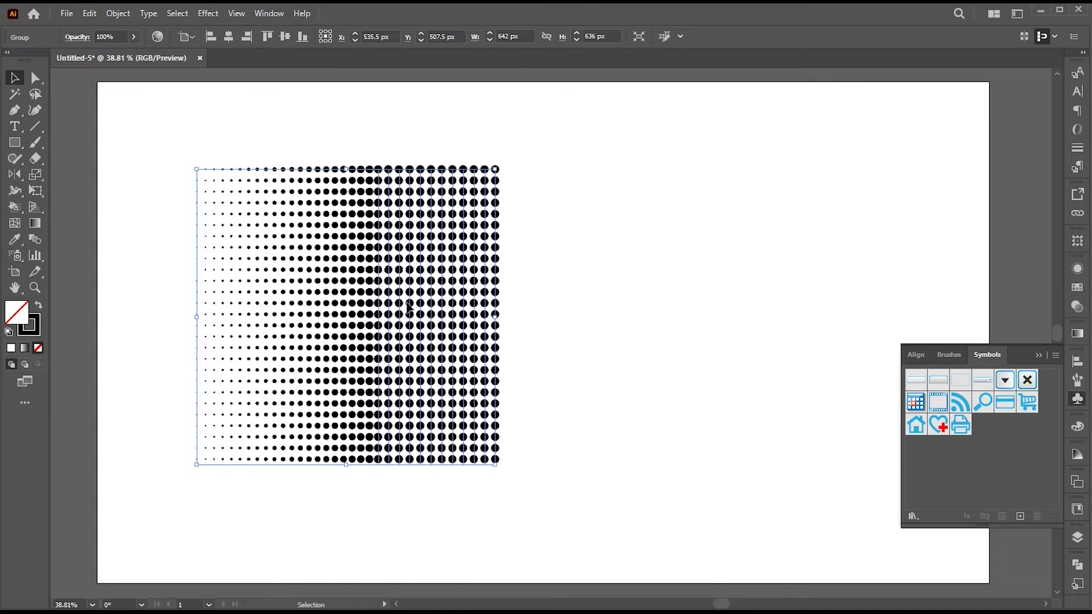
drag(410, 307, 943, 471)
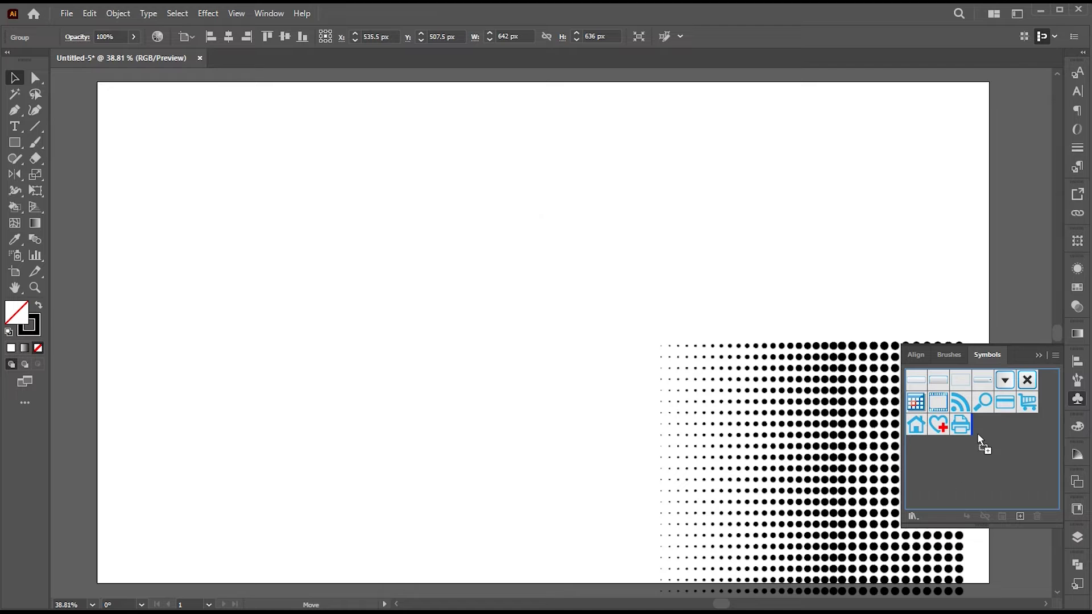
drag(978, 435, 977, 435)
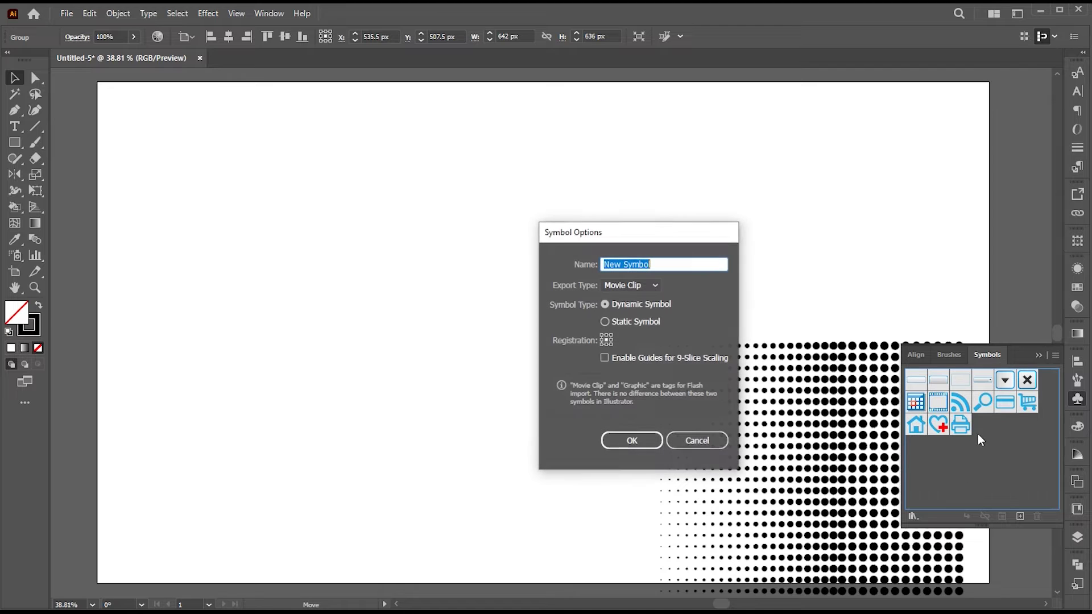
click(630, 440)
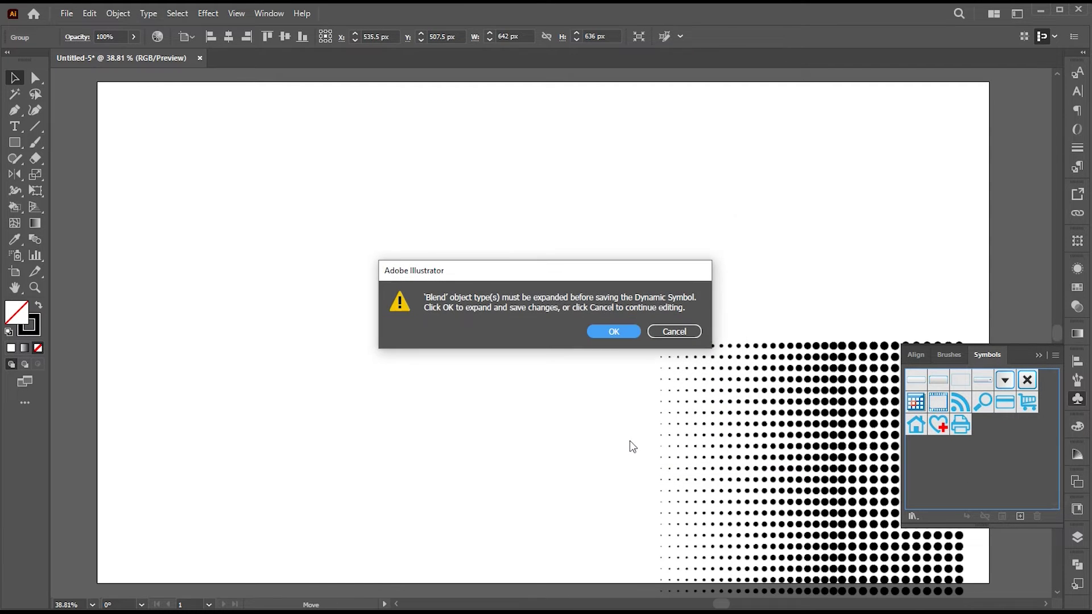
click(614, 332)
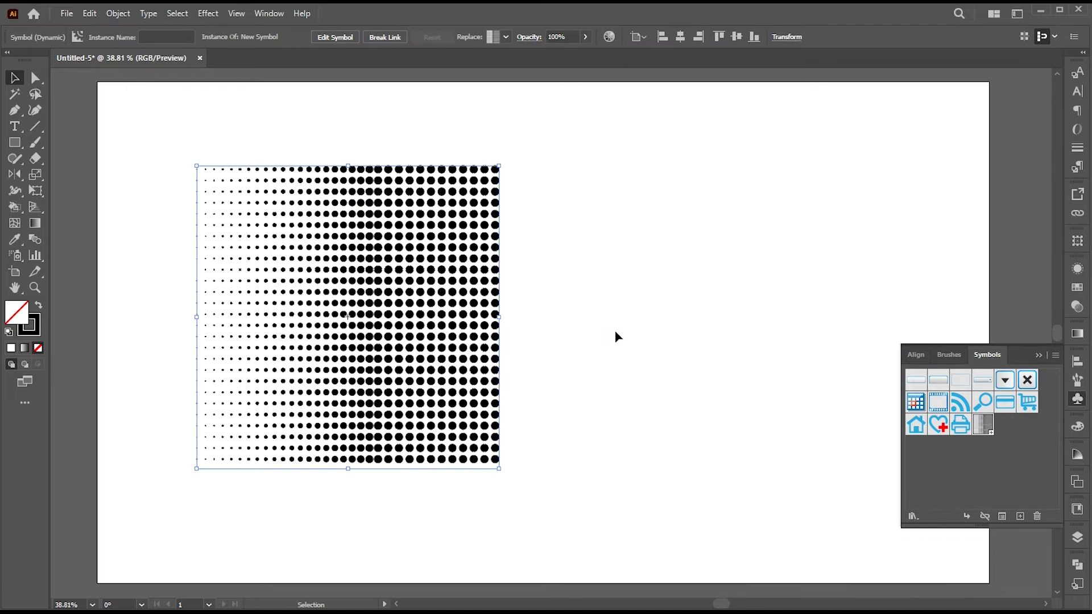
key(Delete)
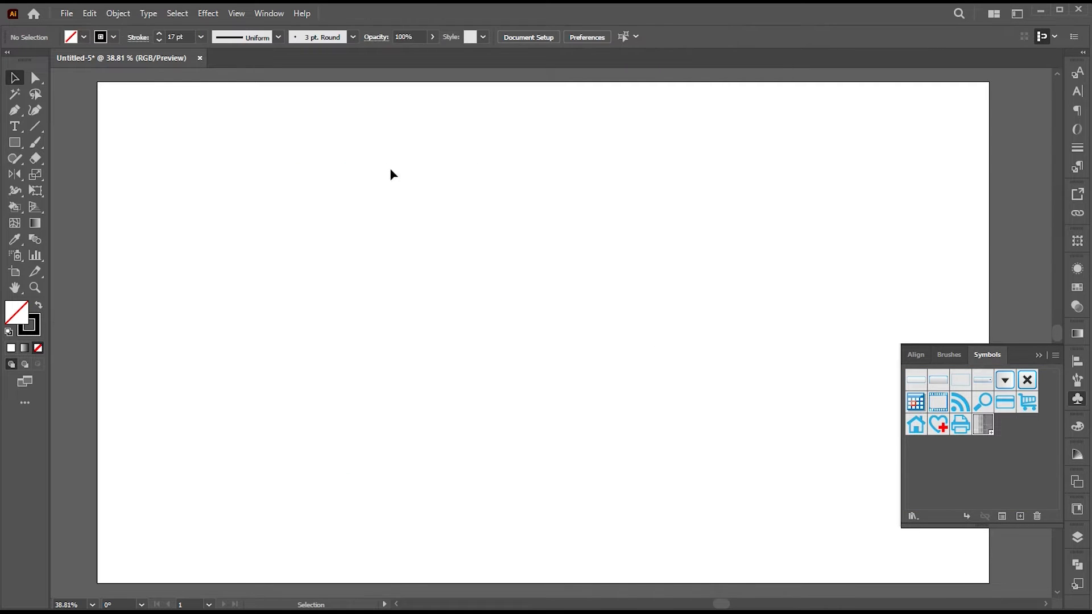
click(1039, 355)
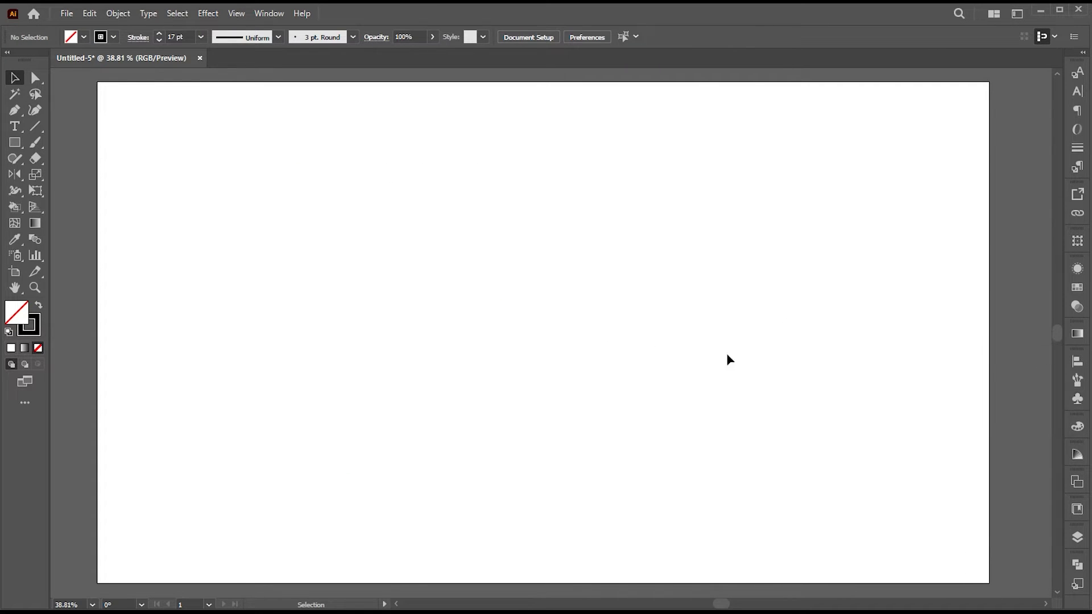
Draw a circle about 458 px in diameter near the artboard's centre and give it a solid black fill without a stroke.
click(15, 142)
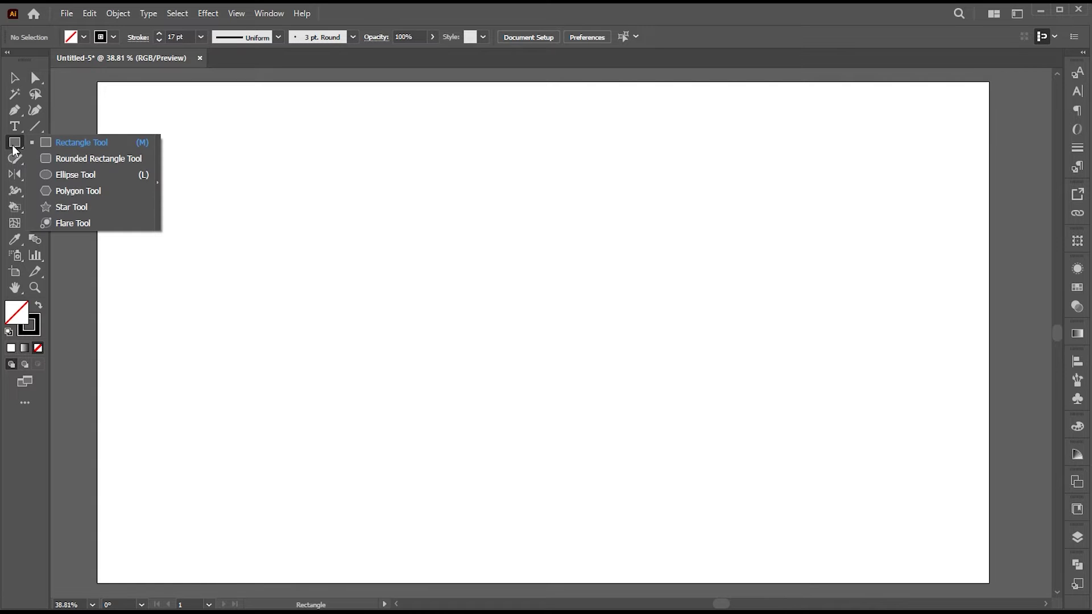
click(92, 176)
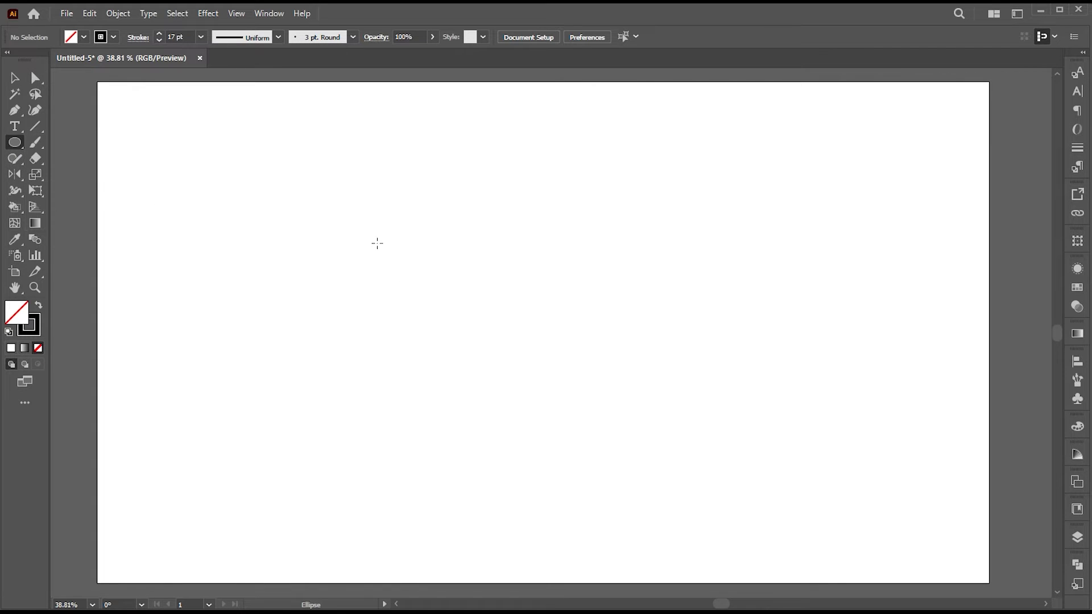
drag(377, 243, 593, 456)
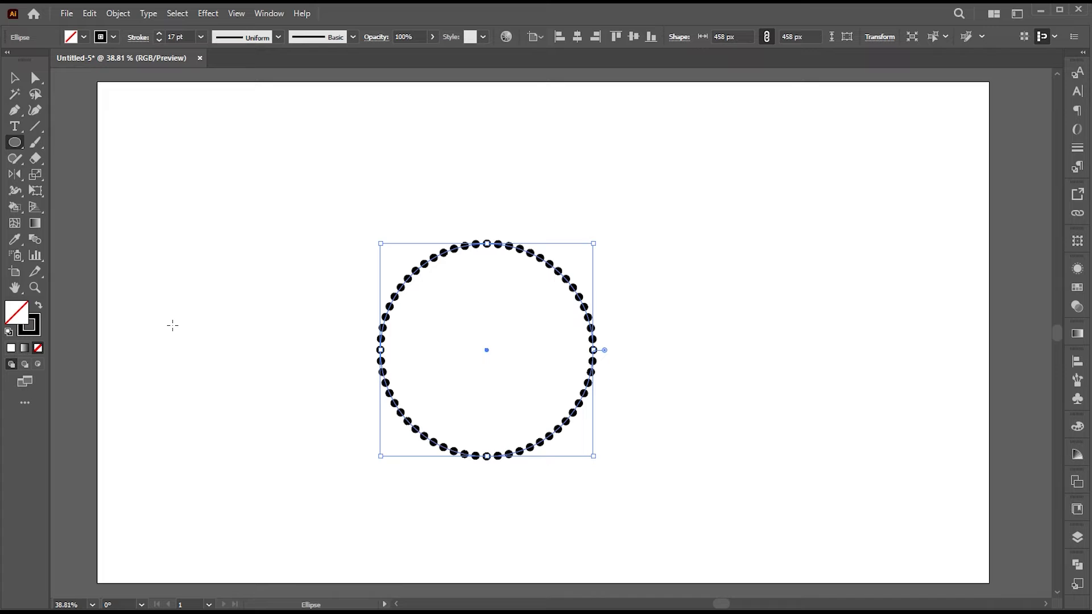
click(37, 308)
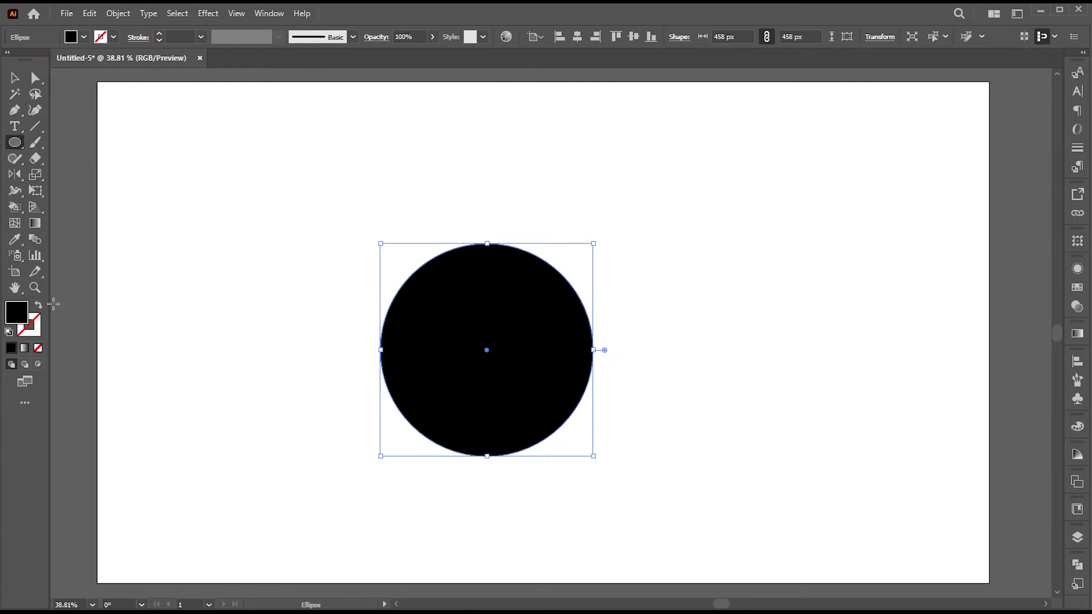
Delete the circle's left anchor point to leave a right half circle, and move it towards the artboard's left side.
click(35, 78)
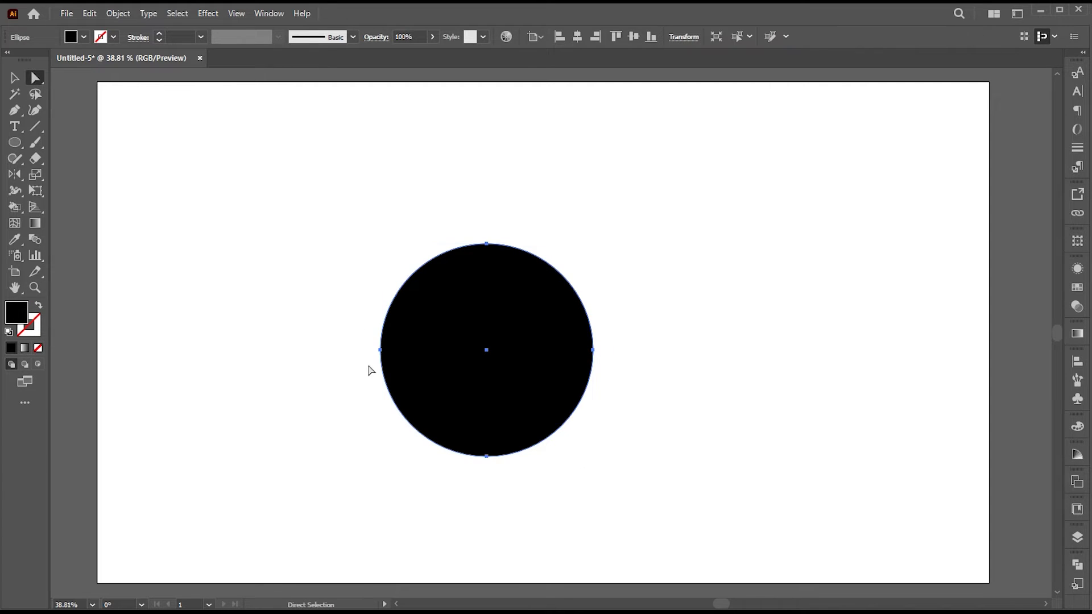
drag(336, 322, 438, 394)
key(Delete)
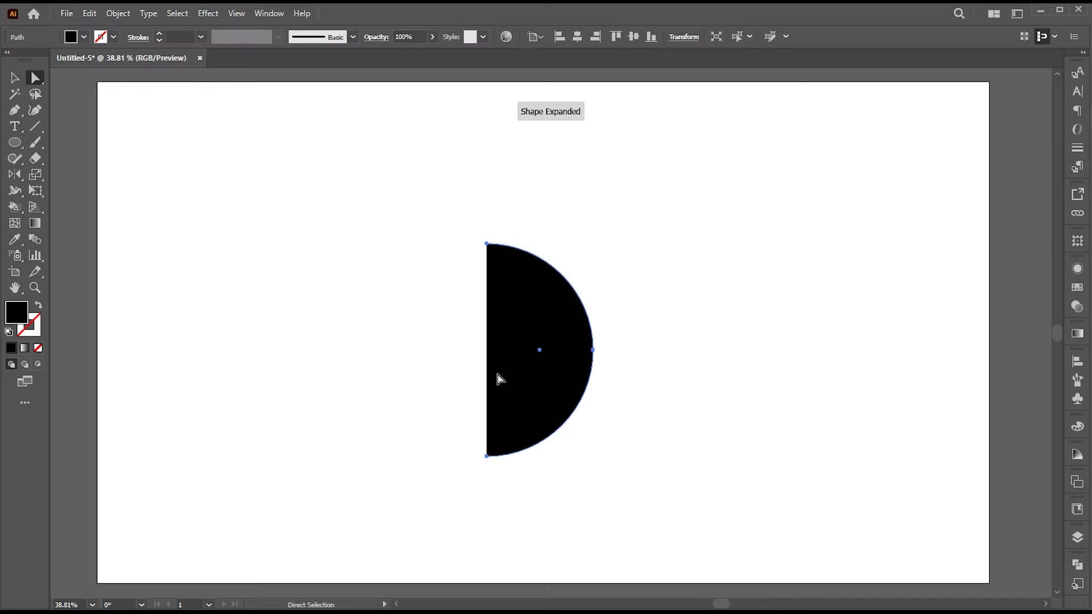
key(v)
drag(530, 401, 335, 398)
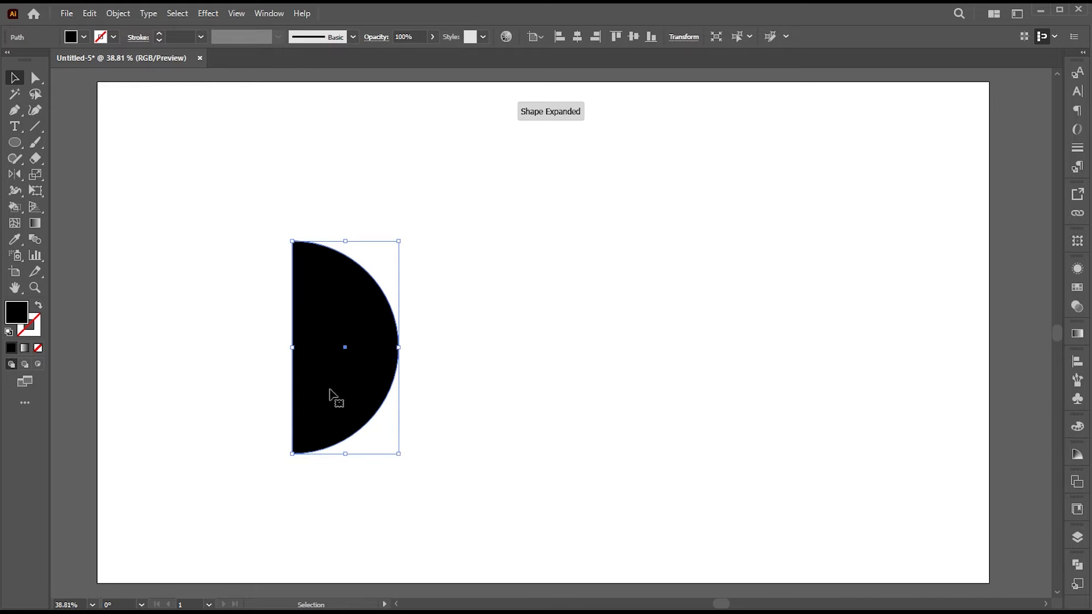
Set up a 3D Revolve (Classic) effect on the half circle, revolving it 360° from its left edge in Off-Axis Front position.
click(208, 13)
mouse_move(227, 92)
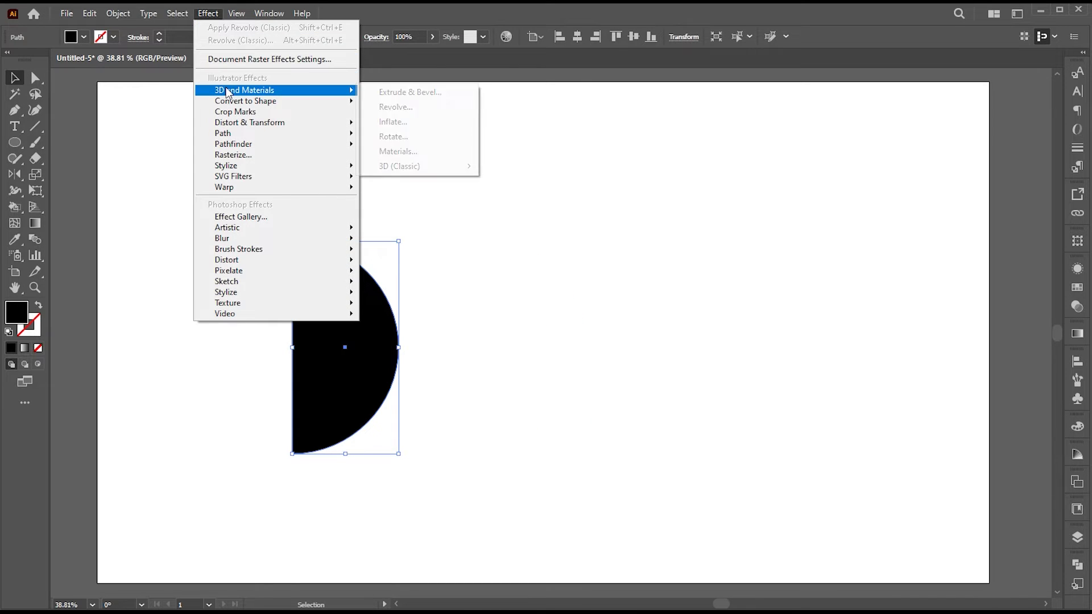
mouse_move(430, 167)
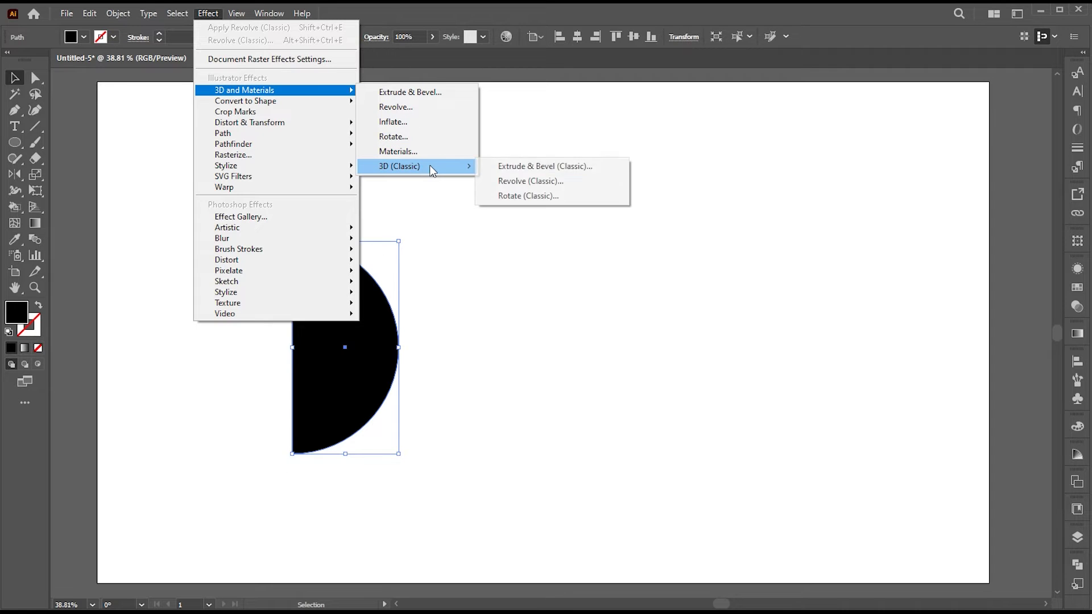
click(521, 181)
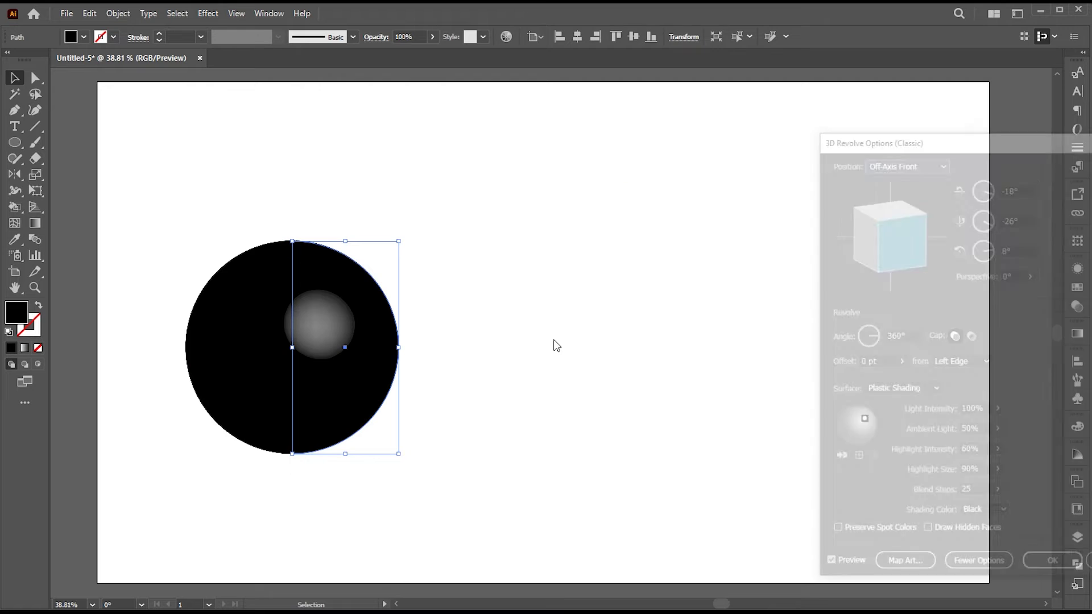
drag(963, 142, 823, 113)
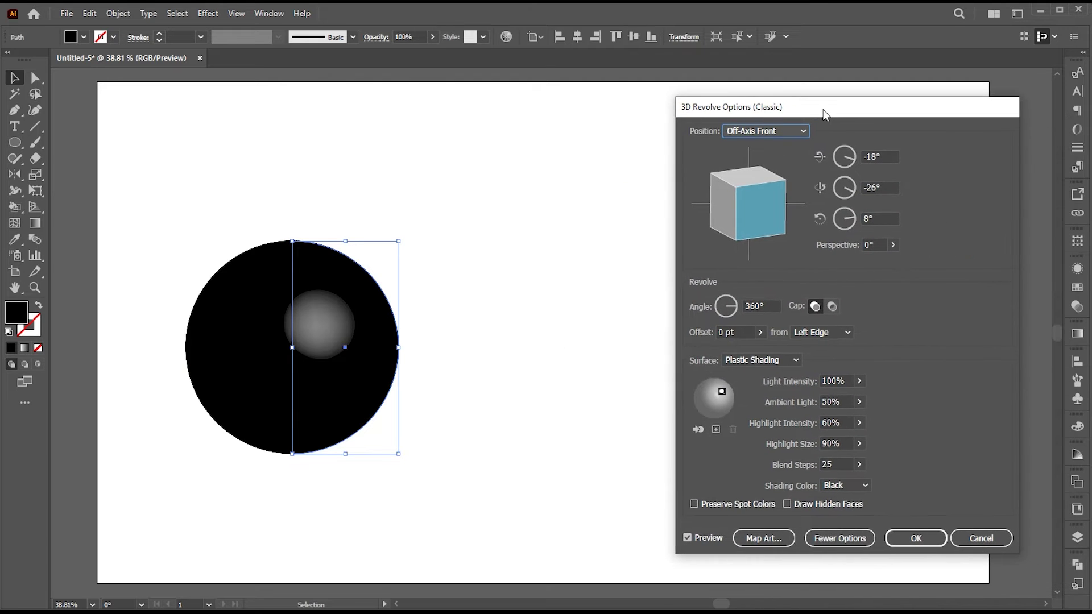
Map the halftone pattern symbol named New Symbol onto the revolved sphere's surface, with invisible geometry turned on.
click(765, 538)
drag(913, 140, 787, 102)
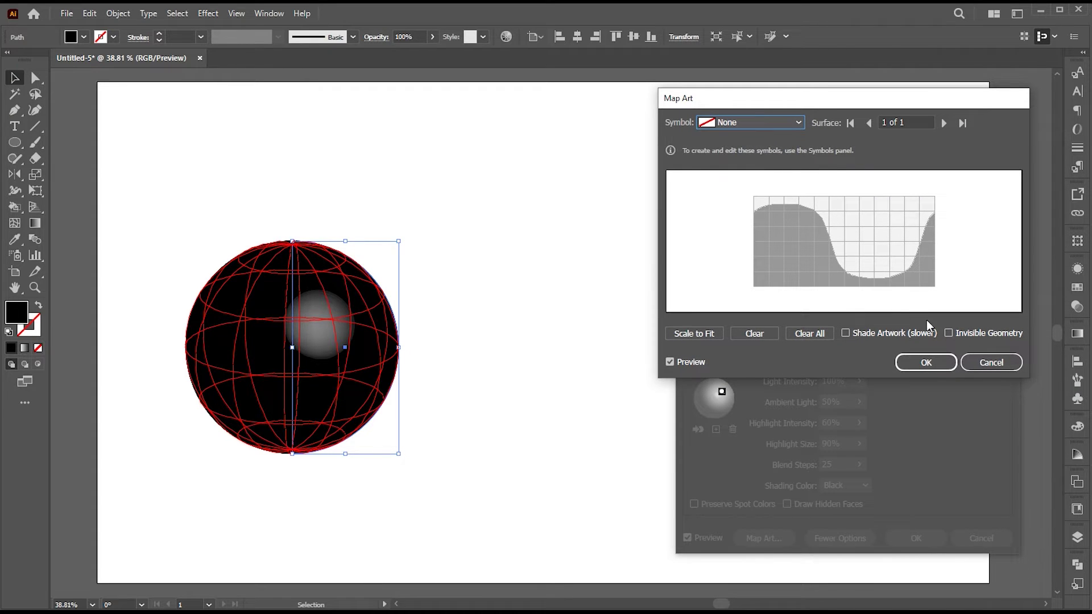
click(949, 333)
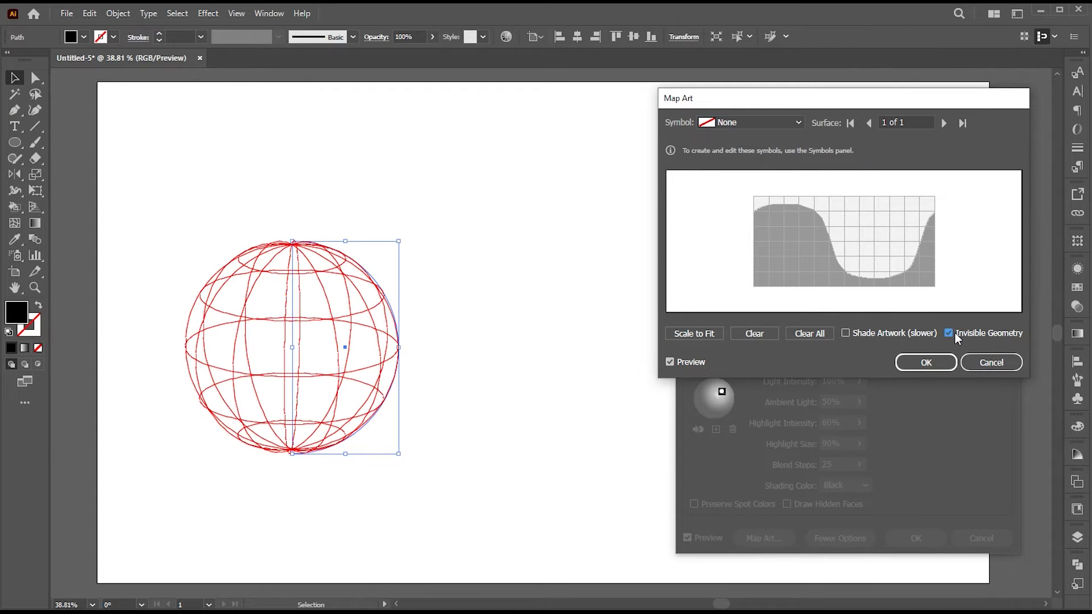
click(744, 122)
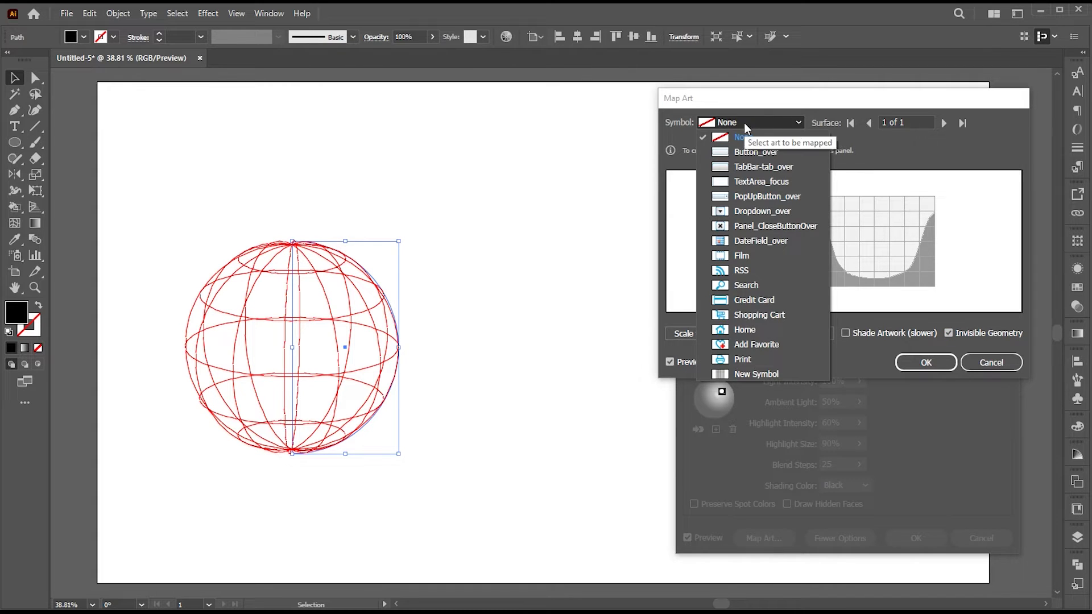
click(742, 373)
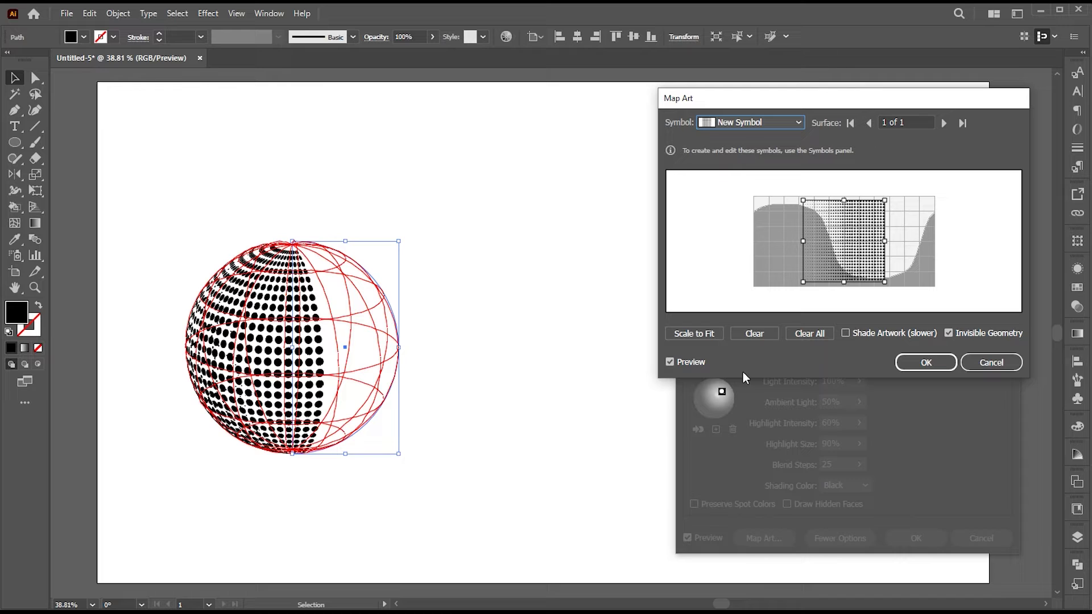
Move, widen and slightly rotate the mapped symbol so its large dots shade the sphere's right side, and apply the revolve effect.
drag(858, 246, 886, 239)
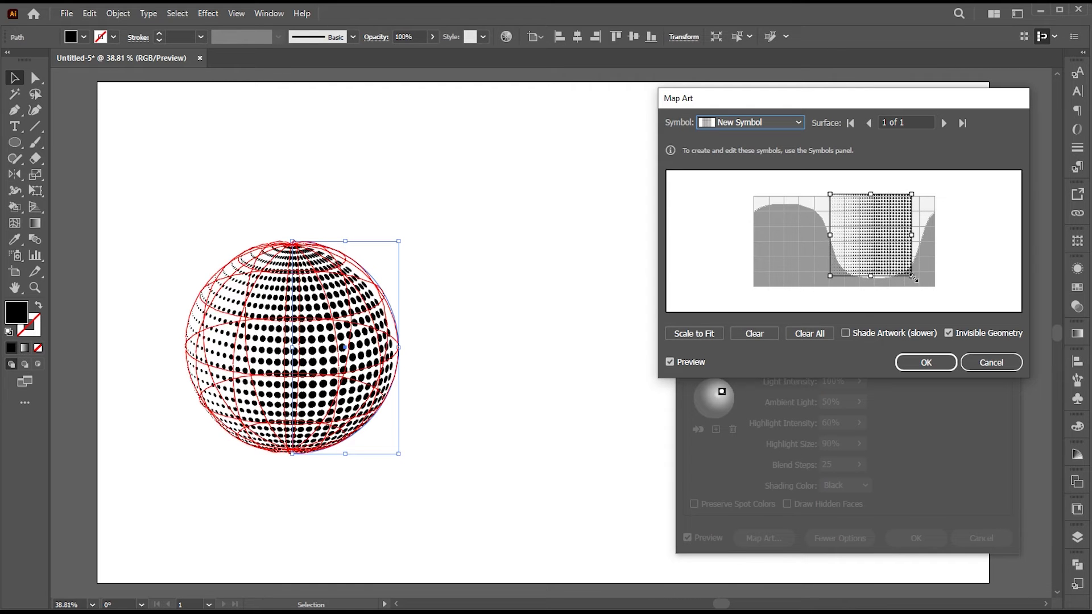
drag(912, 276, 939, 280)
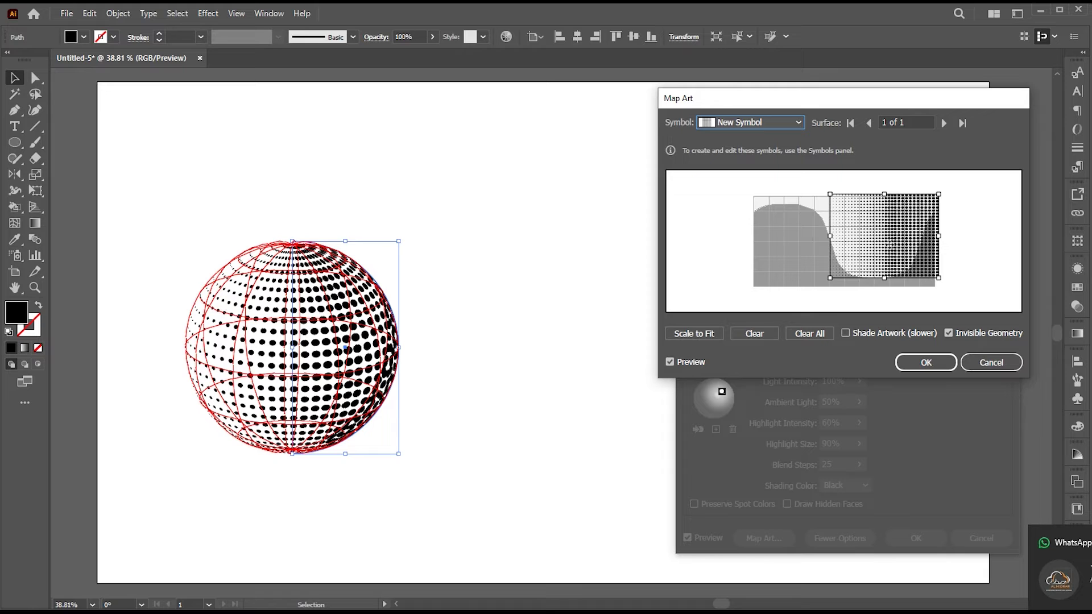
drag(834, 238, 857, 237)
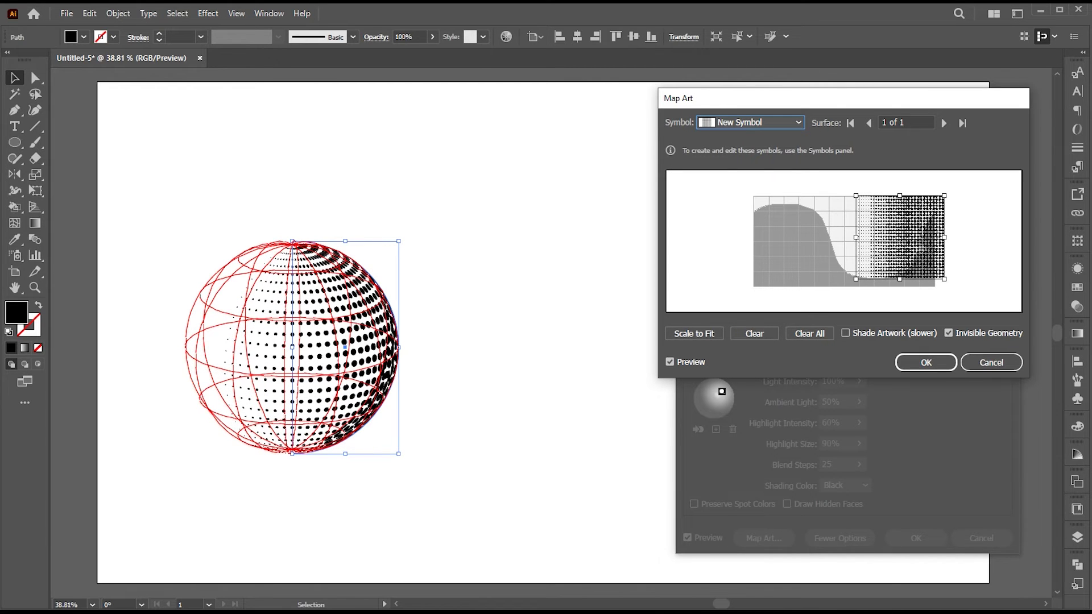
drag(922, 249, 914, 249)
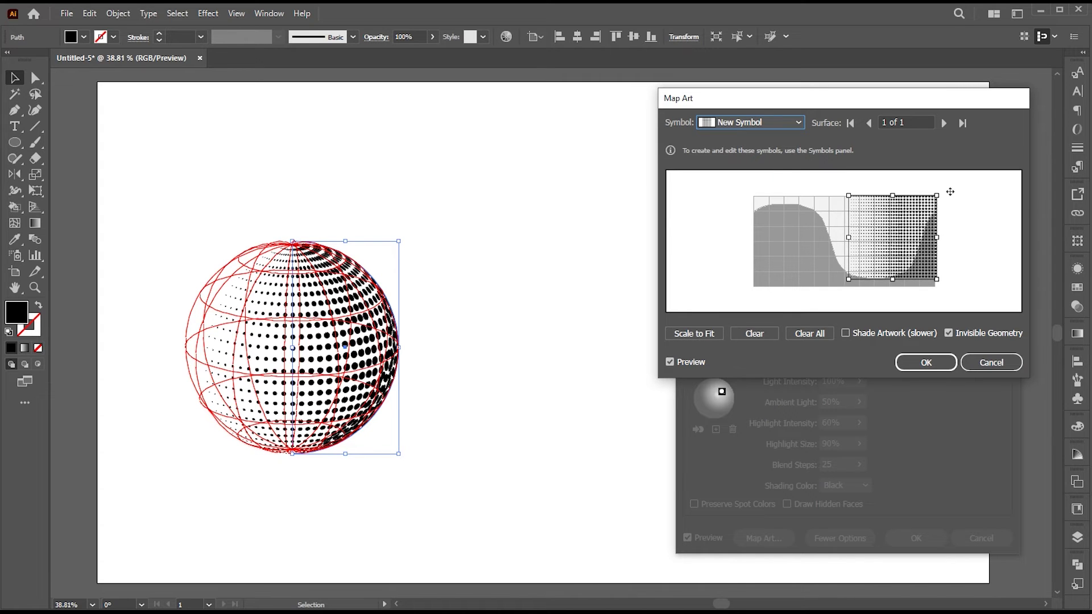
drag(940, 188, 908, 237)
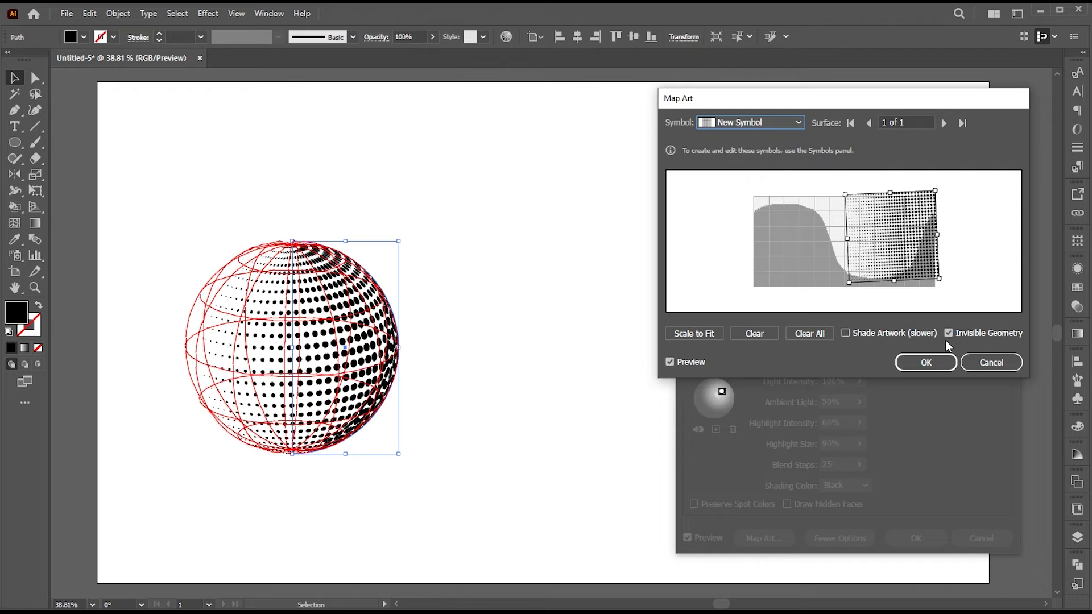
click(939, 365)
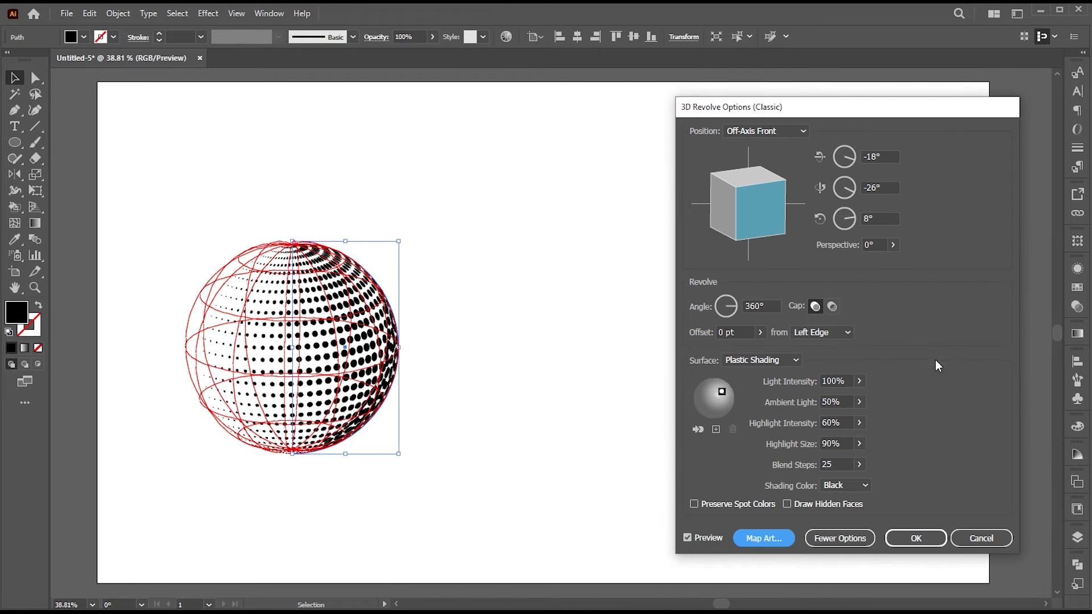
click(914, 538)
click(585, 343)
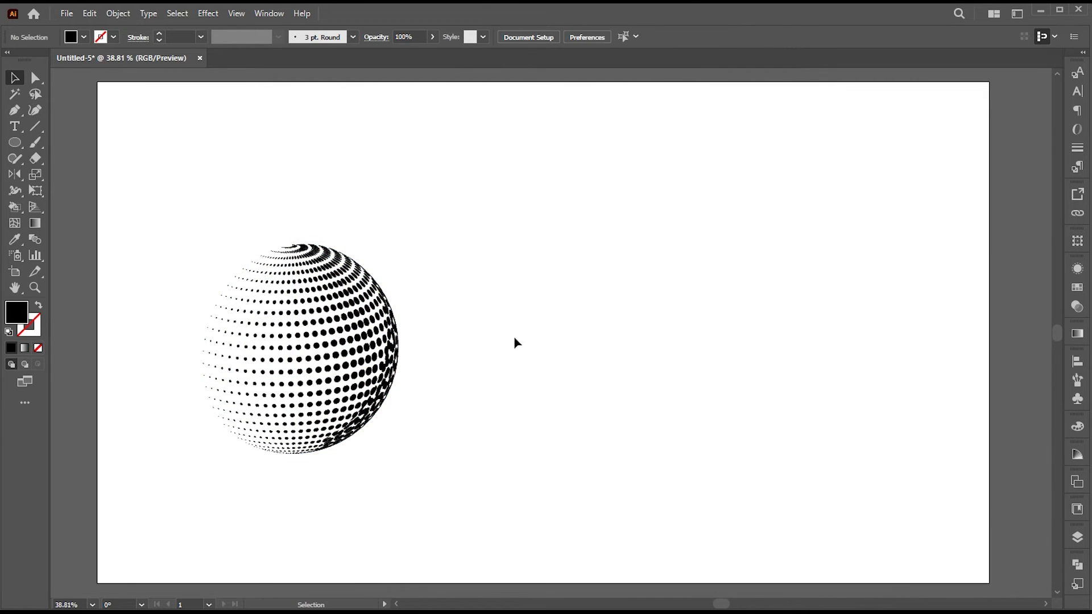
Expand the appearance of the revolved halftone sphere and ungroup the result twice.
click(370, 309)
click(117, 19)
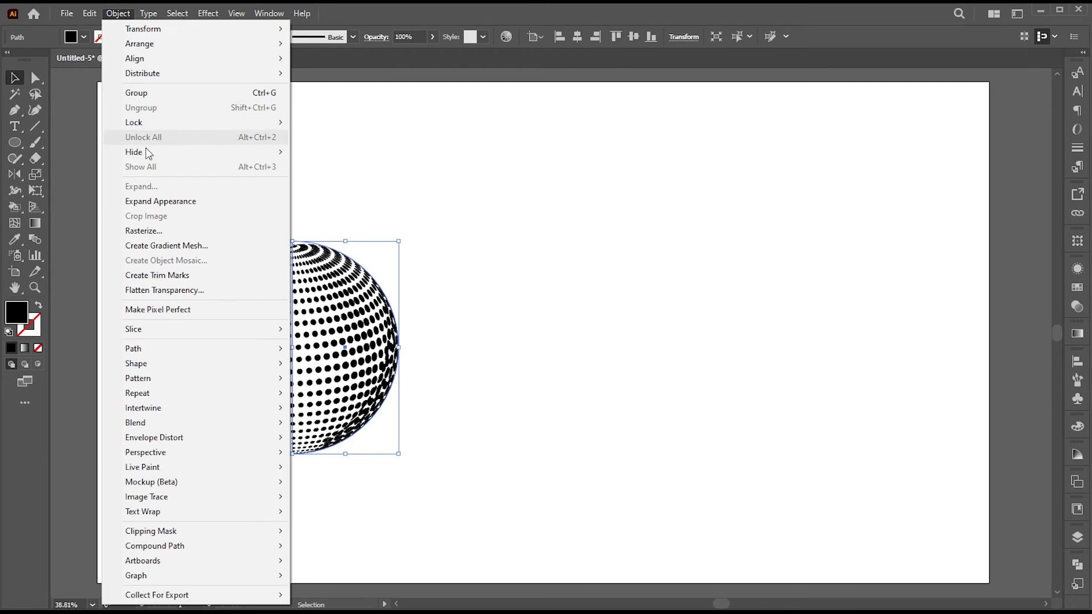
click(165, 201)
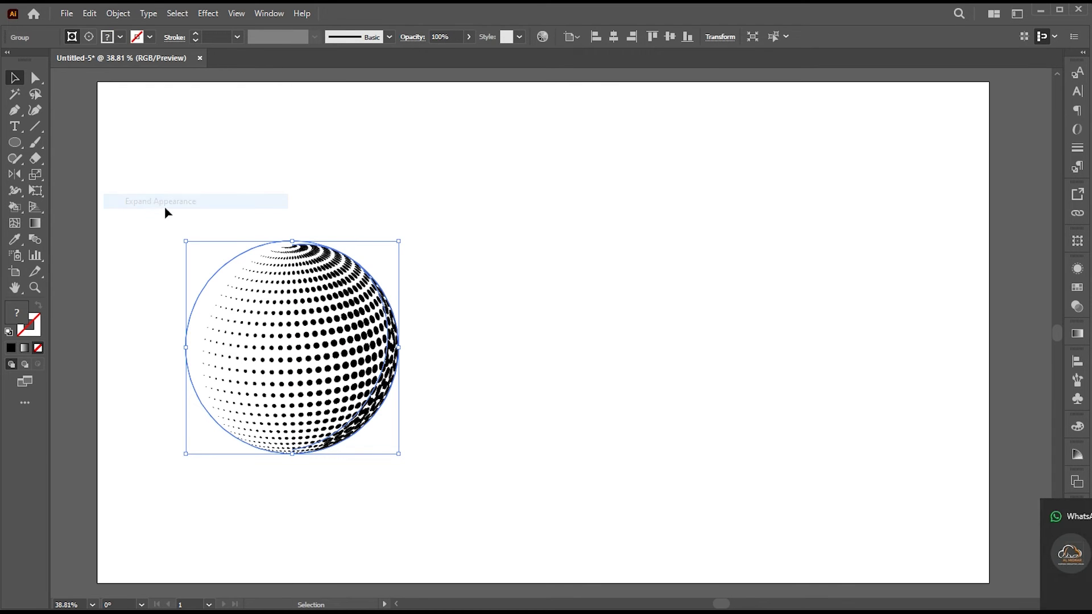
right_click(344, 292)
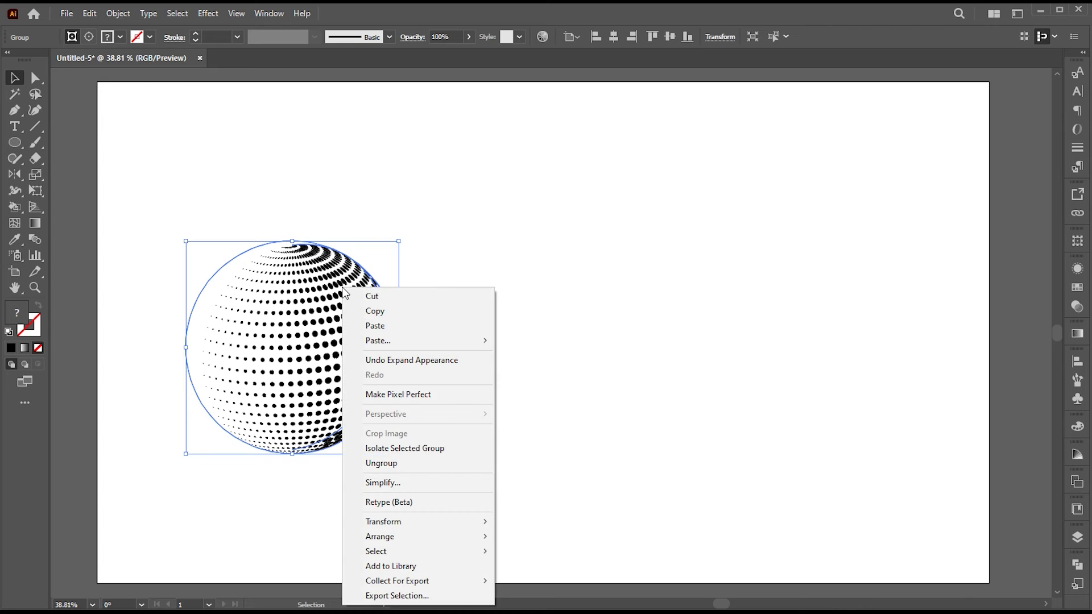
click(388, 463)
right_click(382, 308)
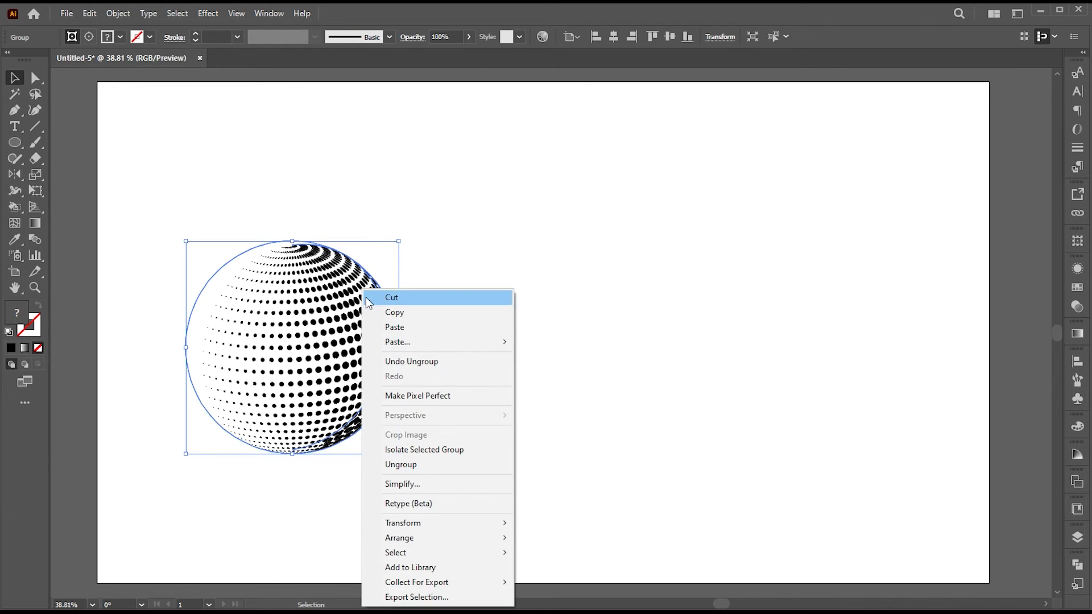
click(409, 462)
click(421, 294)
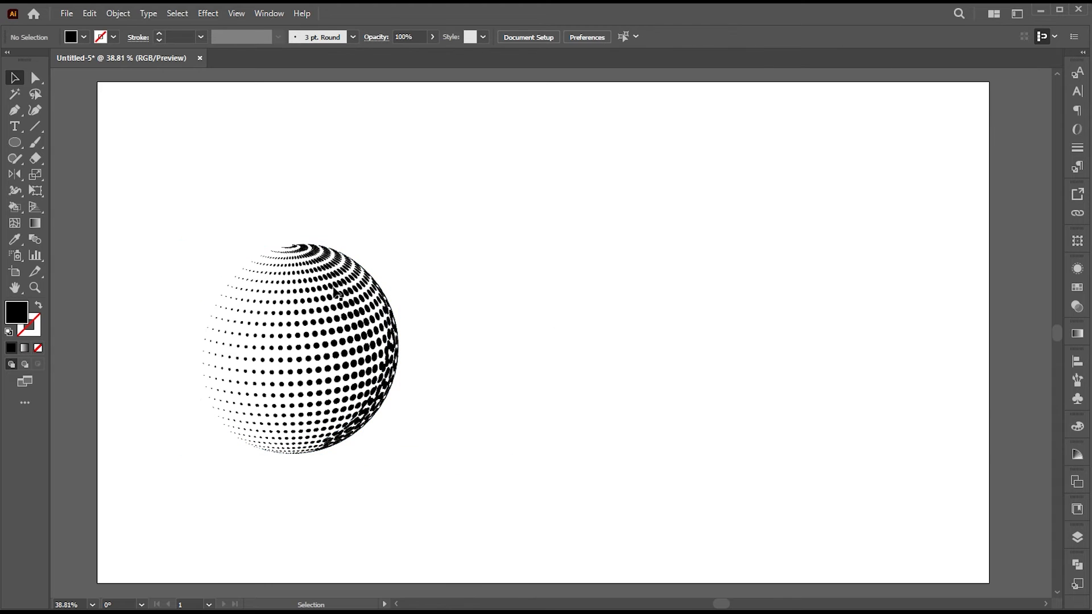
Move the sphere's front dot group to the middle of the artboard and delete the leftover crescent of back-side dots.
drag(336, 293, 550, 290)
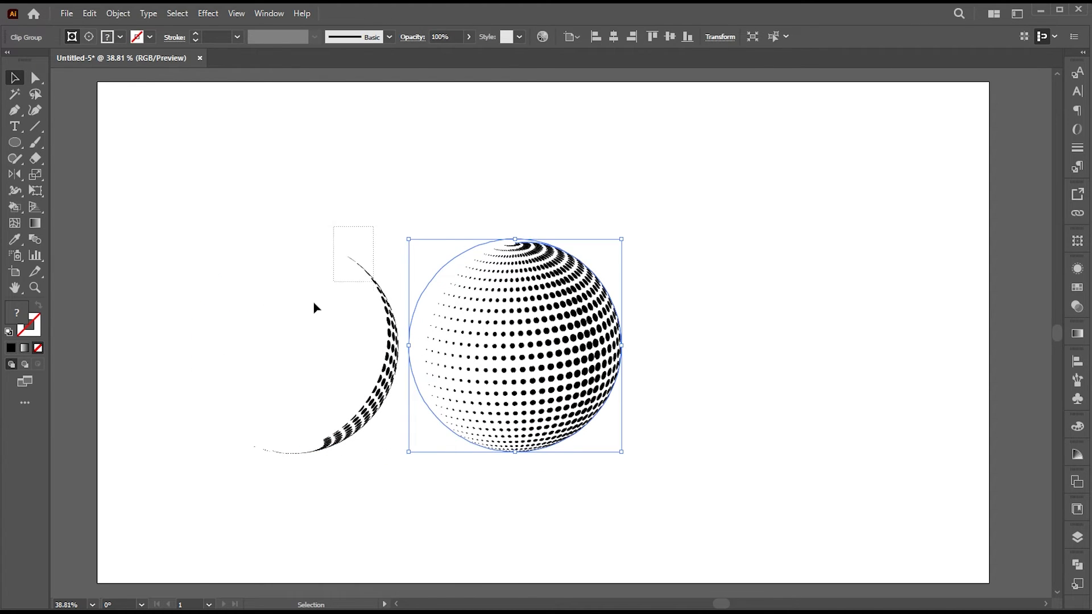
click(391, 313)
key(Delete)
Release the dot sphere's clipping mask, move the dots aside and delete the leftover invisible circle path.
right_click(550, 277)
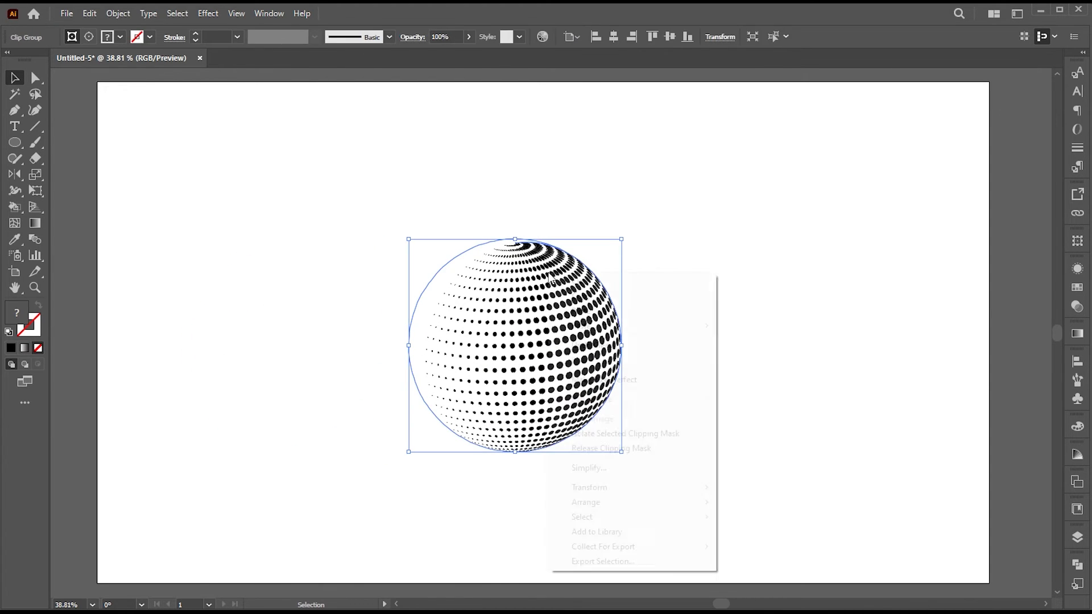
click(632, 448)
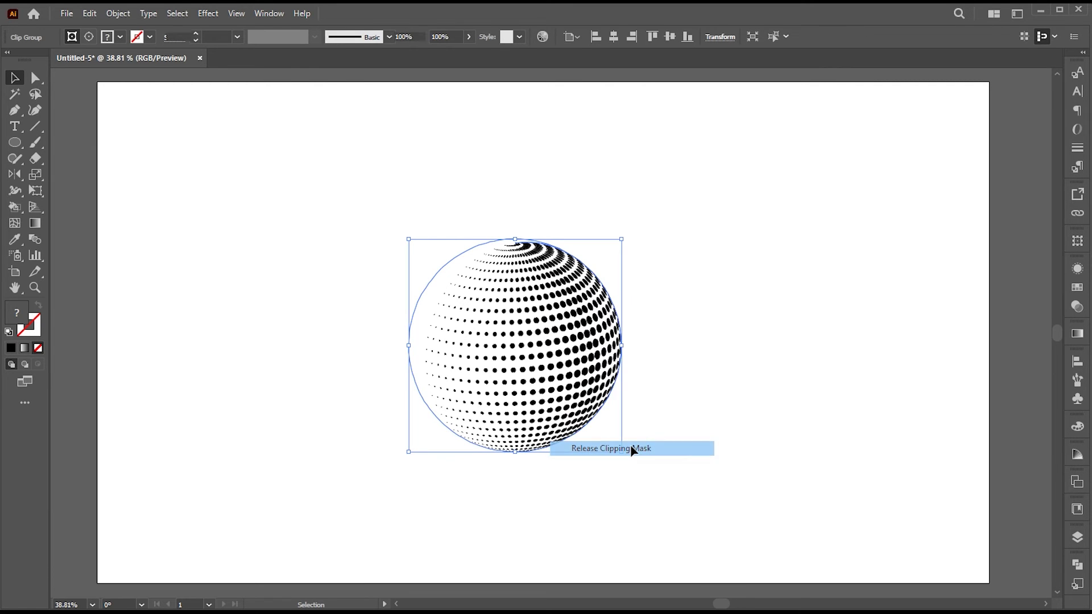
click(673, 356)
drag(519, 307, 760, 307)
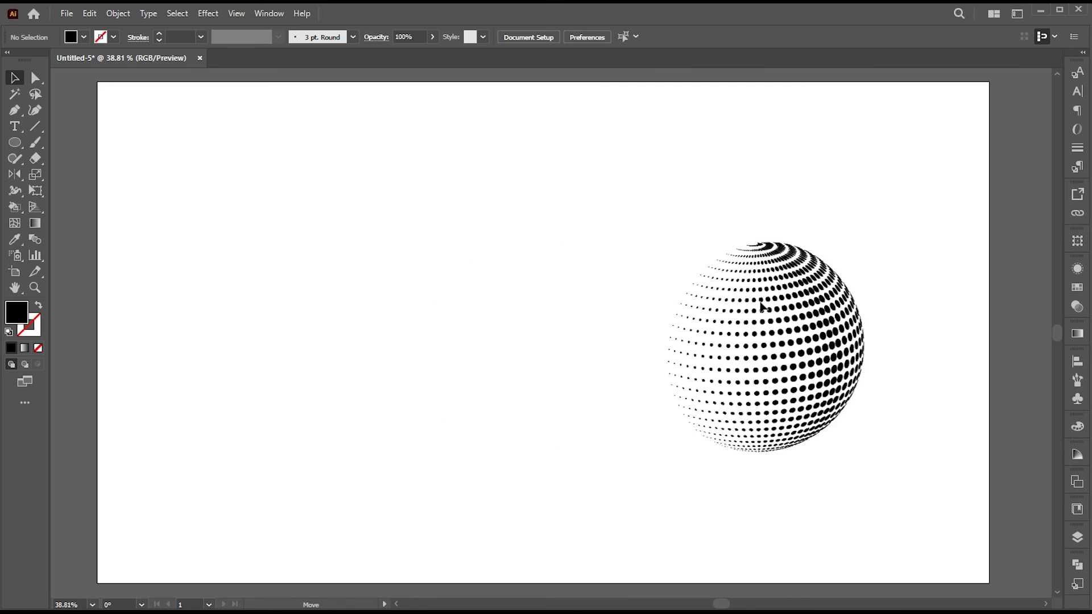
drag(347, 214, 563, 425)
key(Delete)
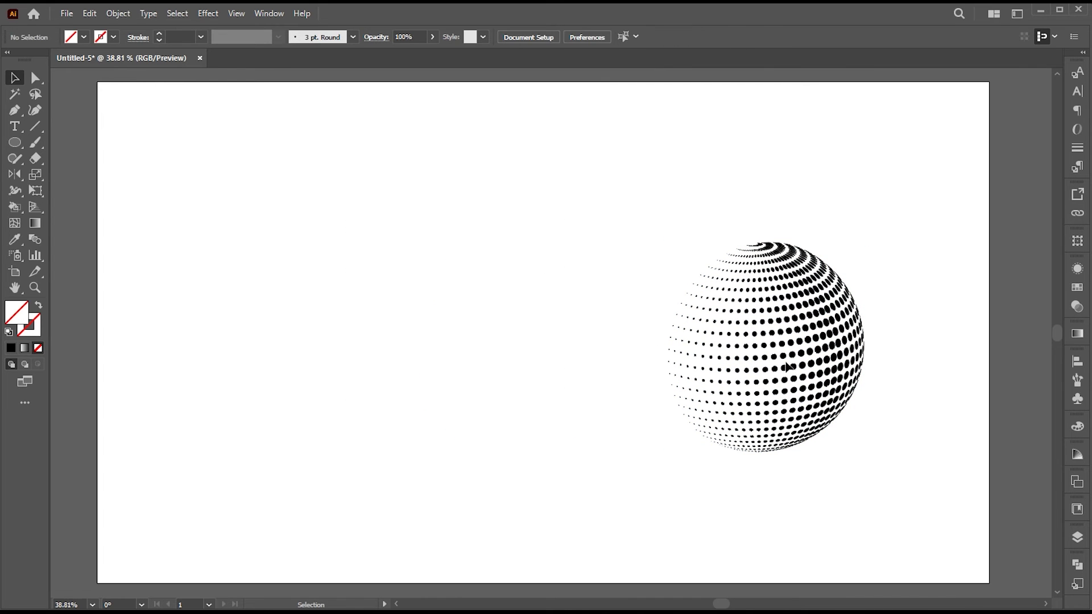
Move the dot sphere back near the artboard's centre and place a black rectangle covering the whole artboard behind it.
drag(787, 367, 524, 350)
click(727, 348)
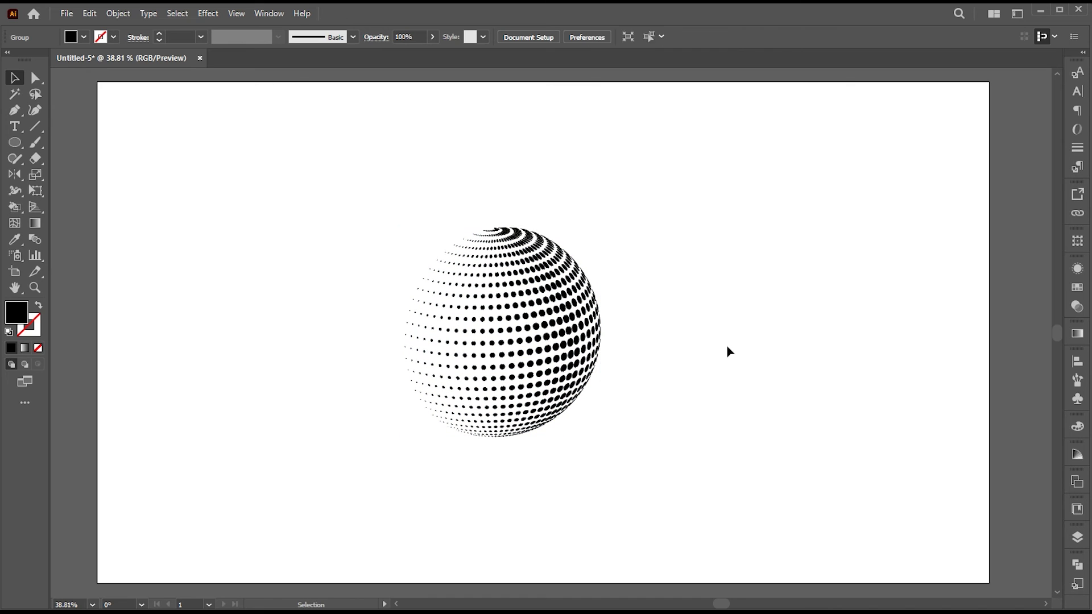
drag(20, 140, 63, 140)
drag(97, 81, 999, 458)
key(v)
key(ctrl+0)
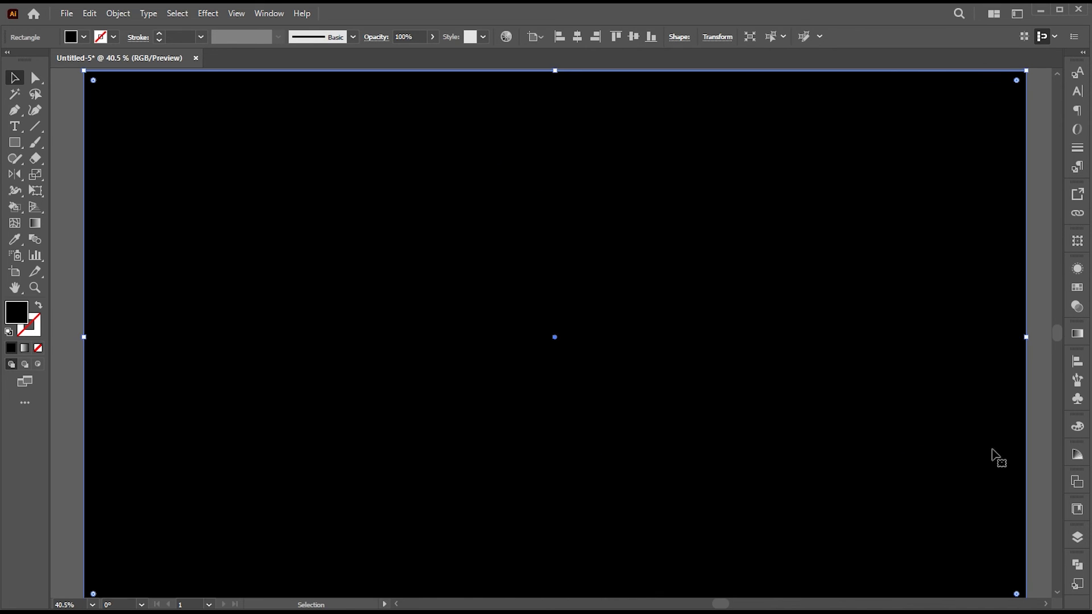
key(ctrl+shift+bracketleft)
Fill the dot sphere with light blue and place a duplicate of it on the artboard's right side.
click(591, 341)
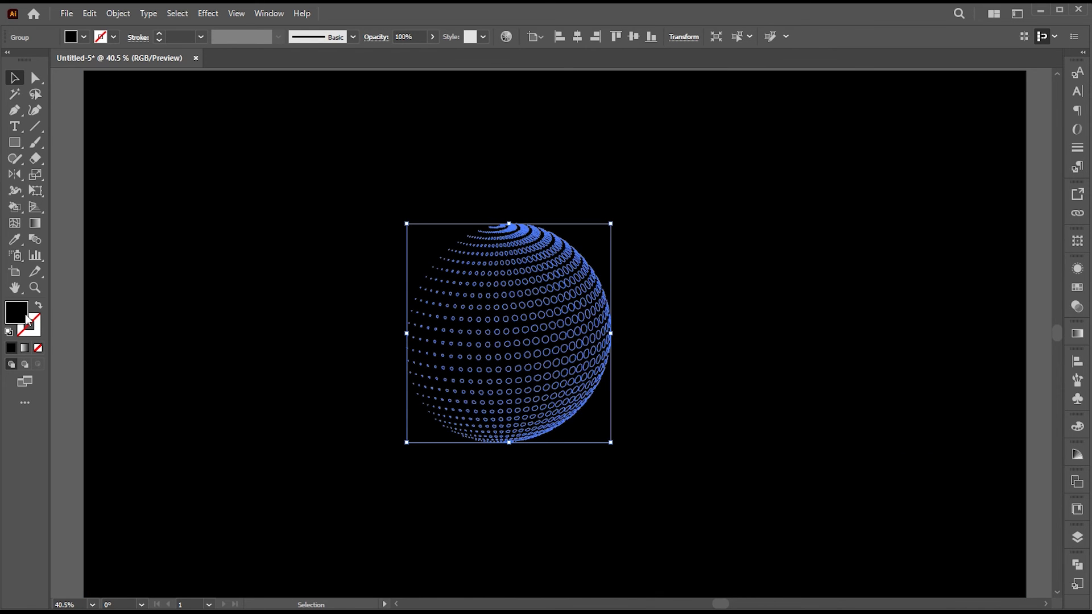
double_click(27, 320)
click(779, 245)
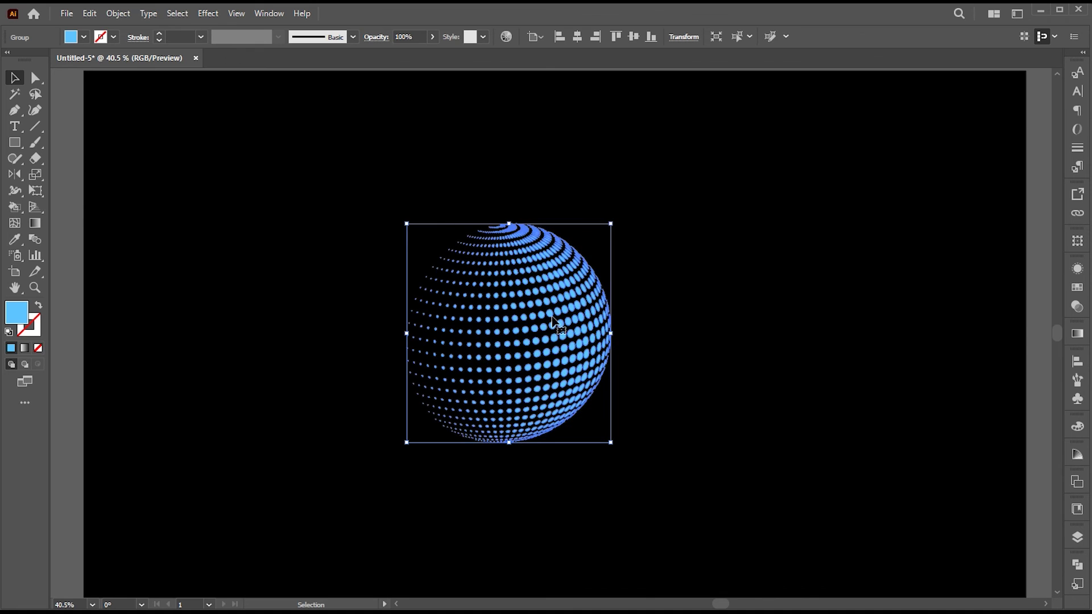
drag(509, 340, 715, 340)
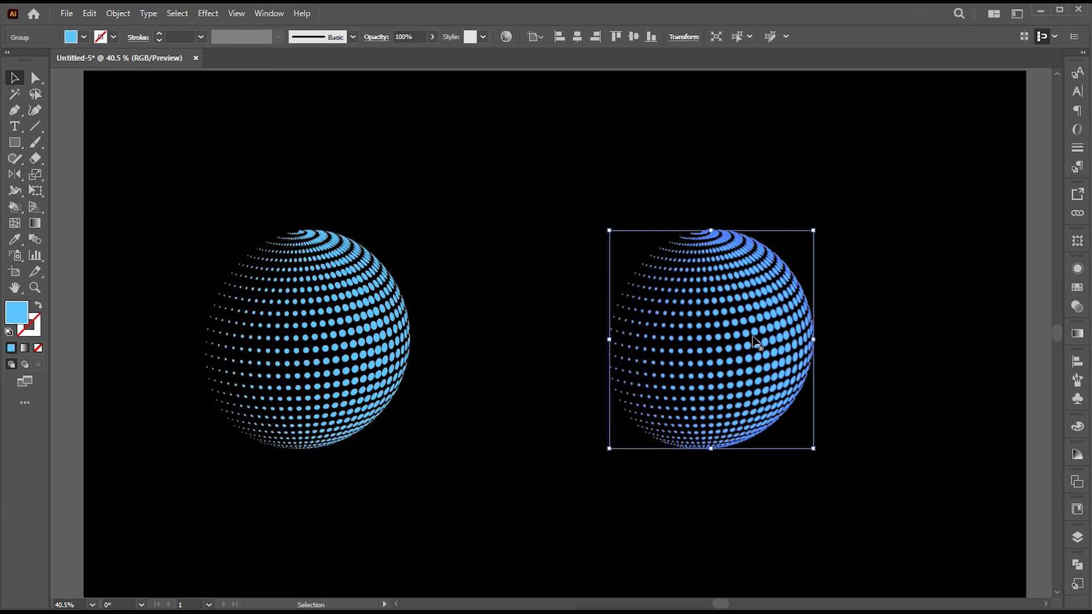
Fill the right sphere with a linear gradient running from medium green to bright green.
key(period)
double_click(919, 439)
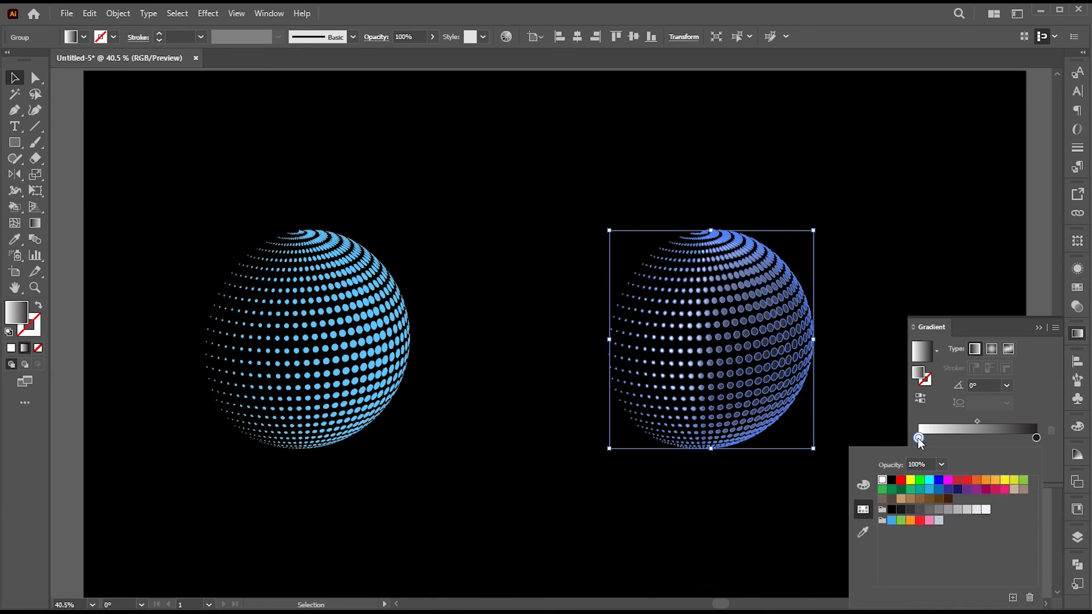
click(904, 491)
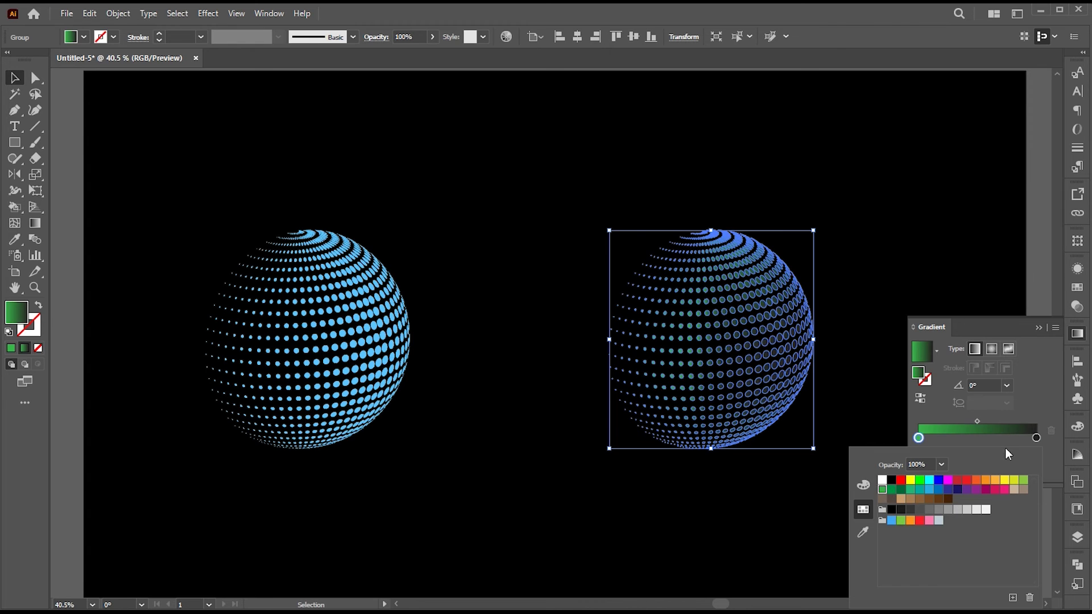
double_click(1036, 438)
click(920, 481)
click(1037, 331)
Redirect the green gradient across the whole right sphere, from its lower edge up to its upper edge.
key(g)
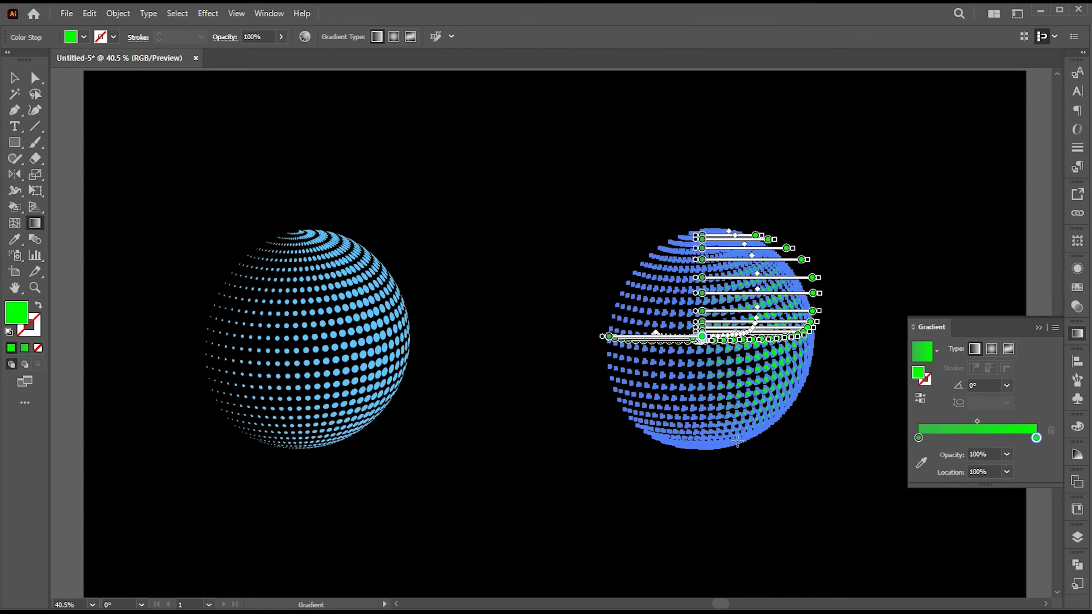
drag(738, 448, 683, 245)
key(v)
click(766, 182)
Move the light blue sphere horizontally closer to the green sphere.
click(1039, 327)
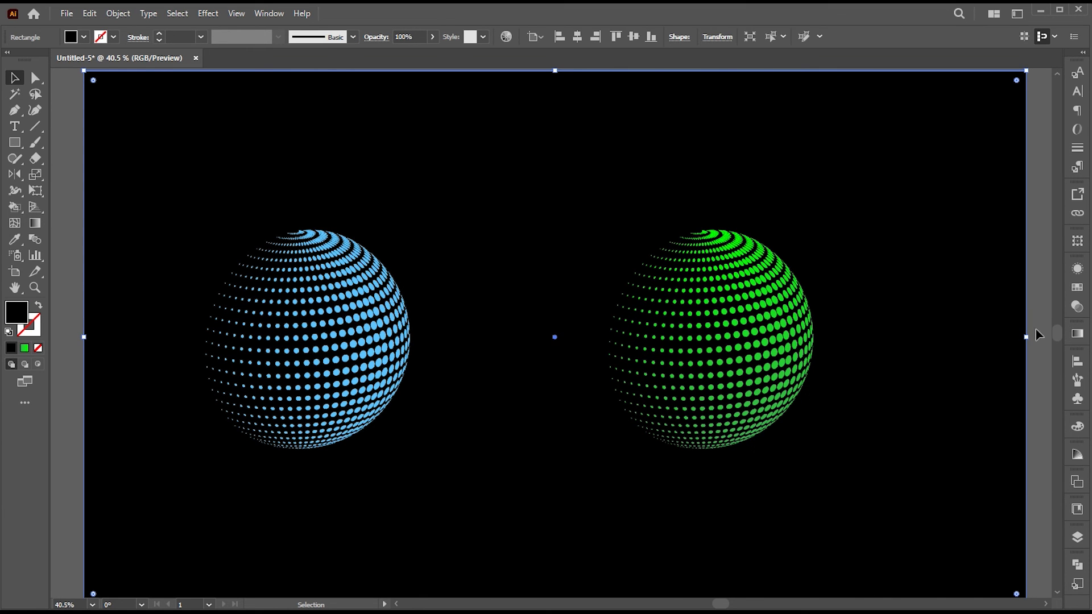
click(1029, 415)
drag(385, 357, 468, 384)
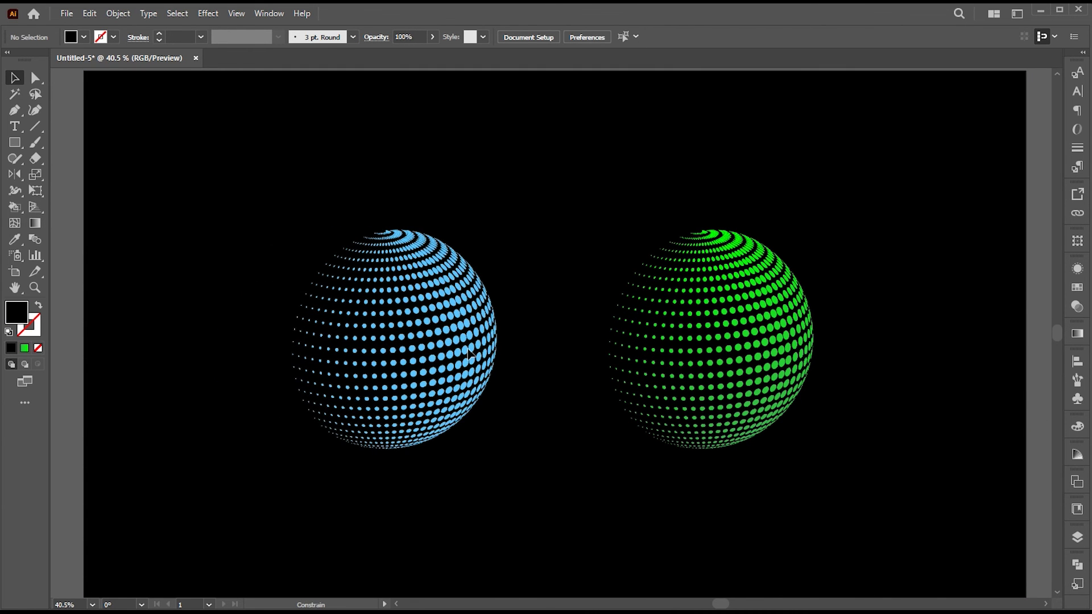